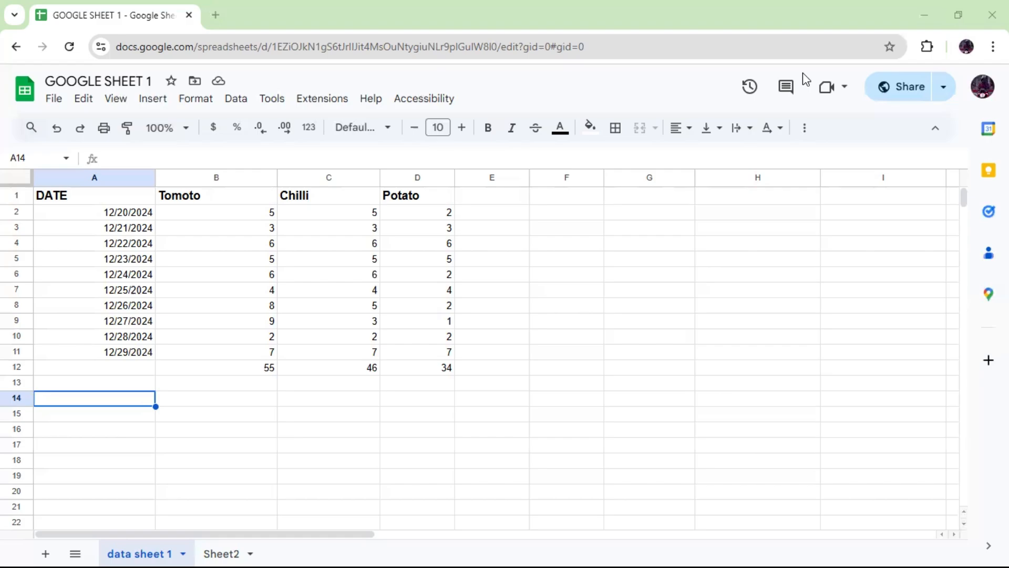
Step: Check the SUM formulas in the total cells B12, C12 and D12, and dismiss the table conversion suggestion
{"action": "left_click", "coordinate": [258, 373]}
{"action": "left_click", "coordinate": [370, 373]}
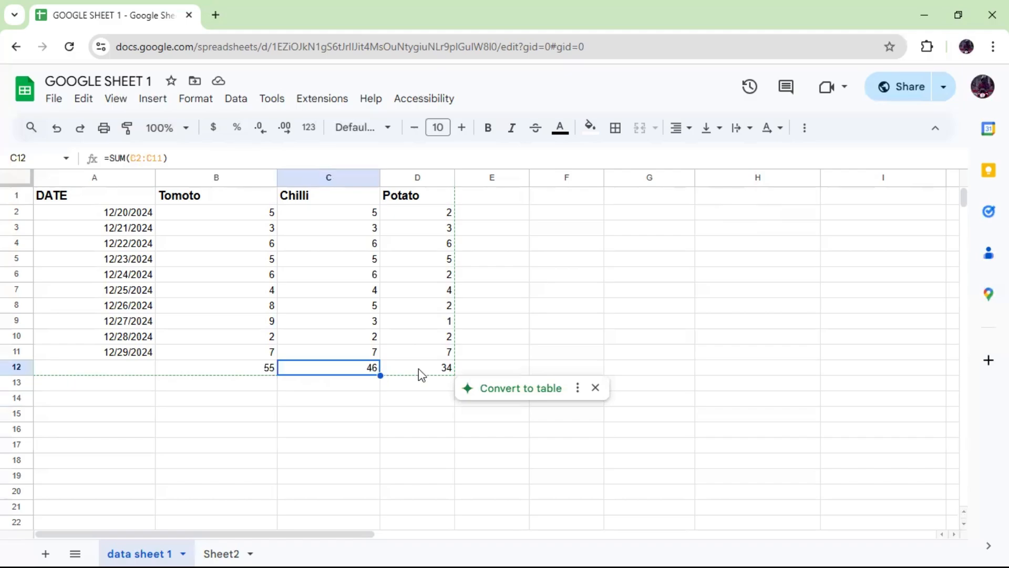
{"action": "left_click", "coordinate": [445, 370]}
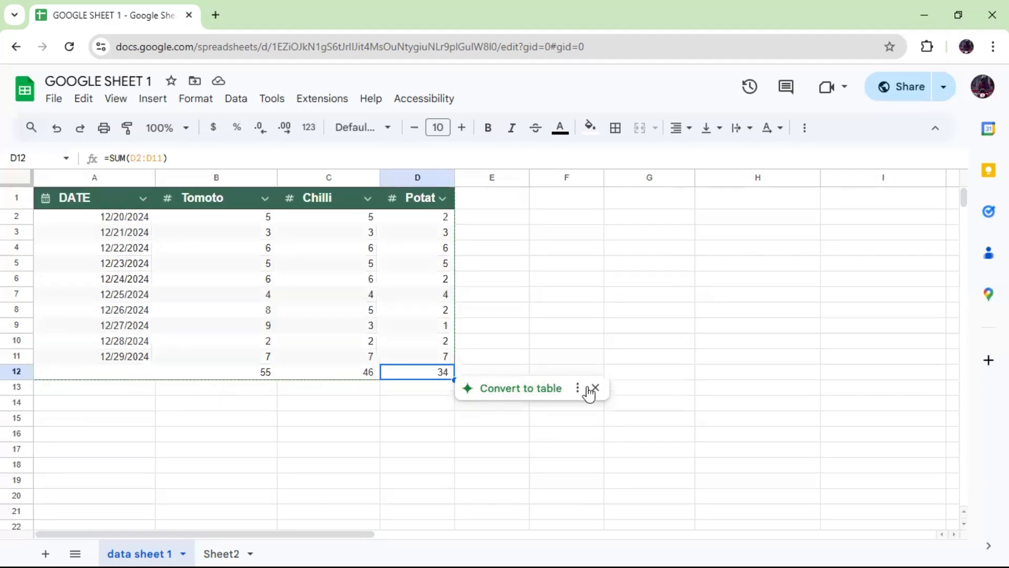
{"action": "left_click", "coordinate": [597, 389]}
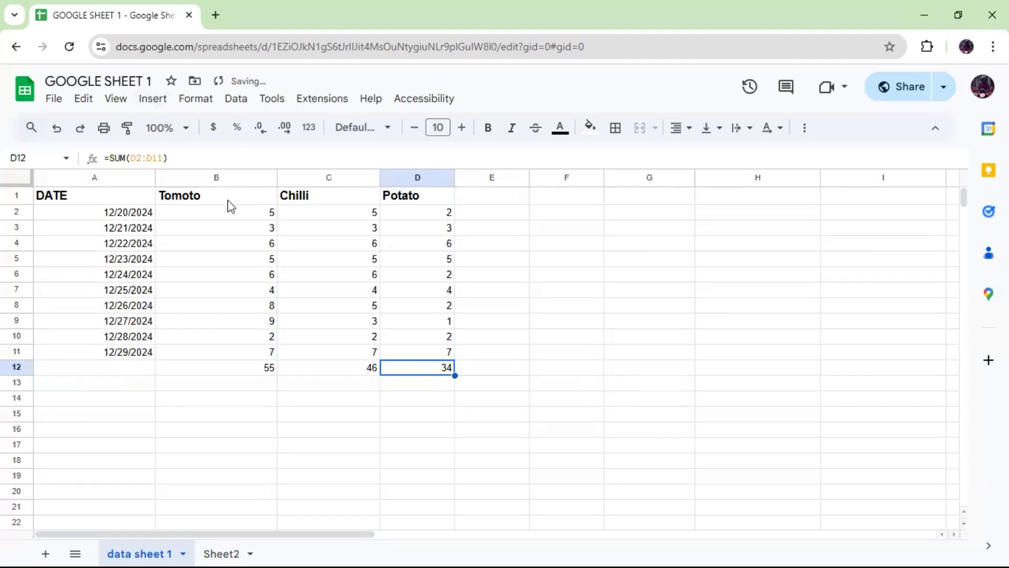
Step: Enter the labels Tomoto, Chilli and Potato in cells C15, C16 and C17
{"action": "left_click", "coordinate": [362, 415]}
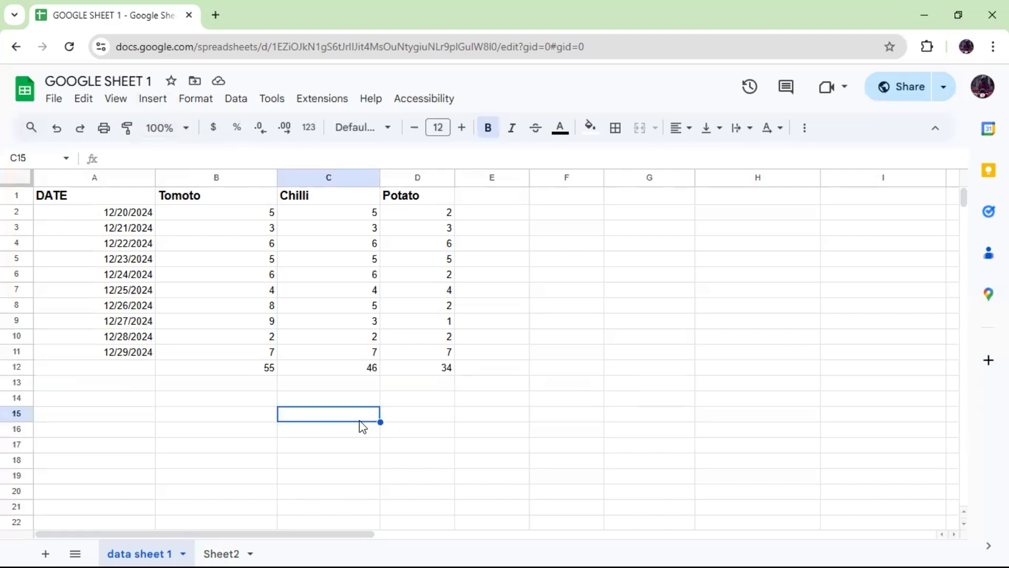
{"action": "type", "text": "Tomo"}
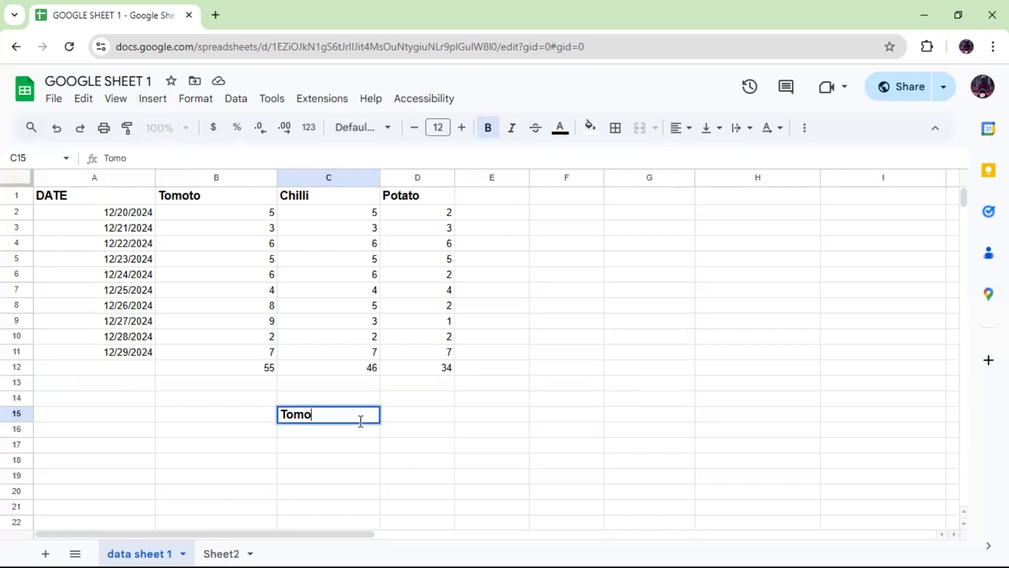
{"action": "type", "text": "to"}
{"action": "left_click", "coordinate": [360, 432]}
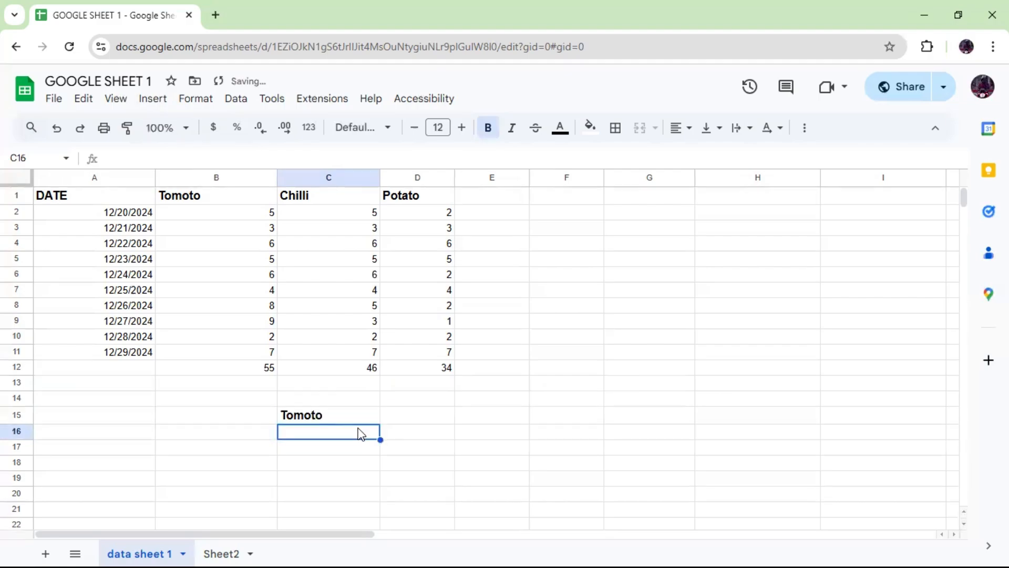
{"action": "type", "text": "Chilli"}
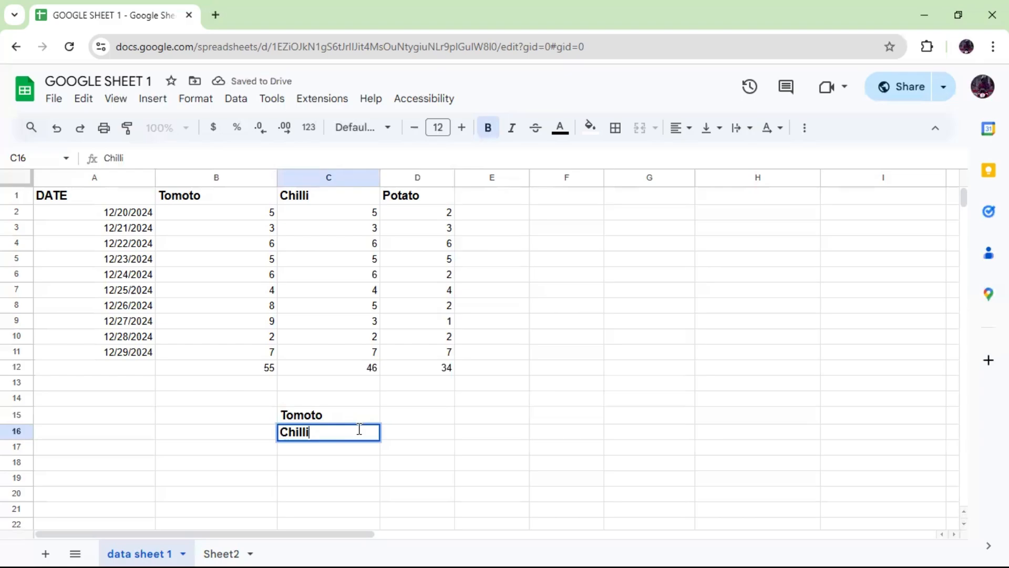
{"action": "left_click", "coordinate": [313, 458]}
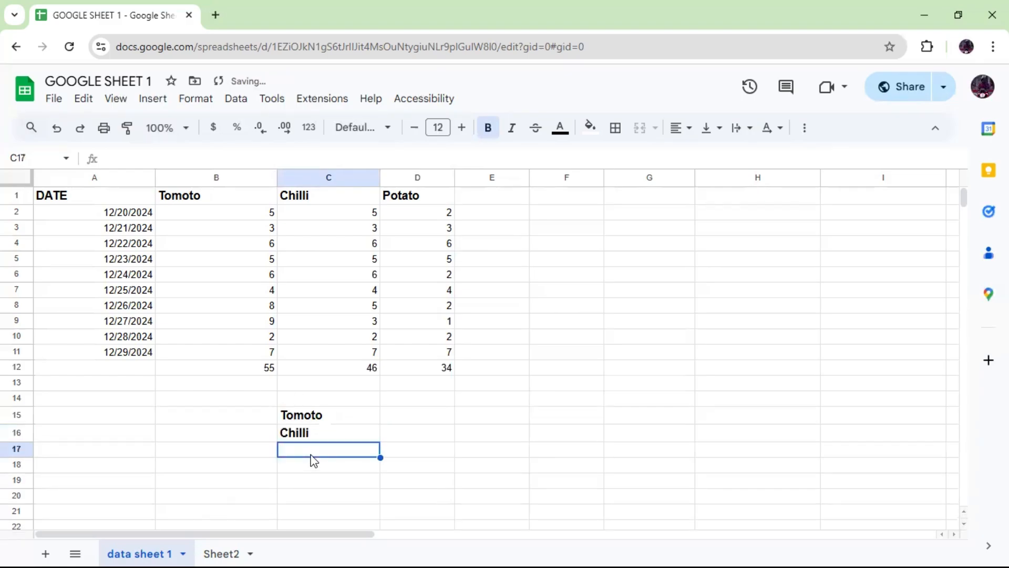
{"action": "type", "text": "Pot"}
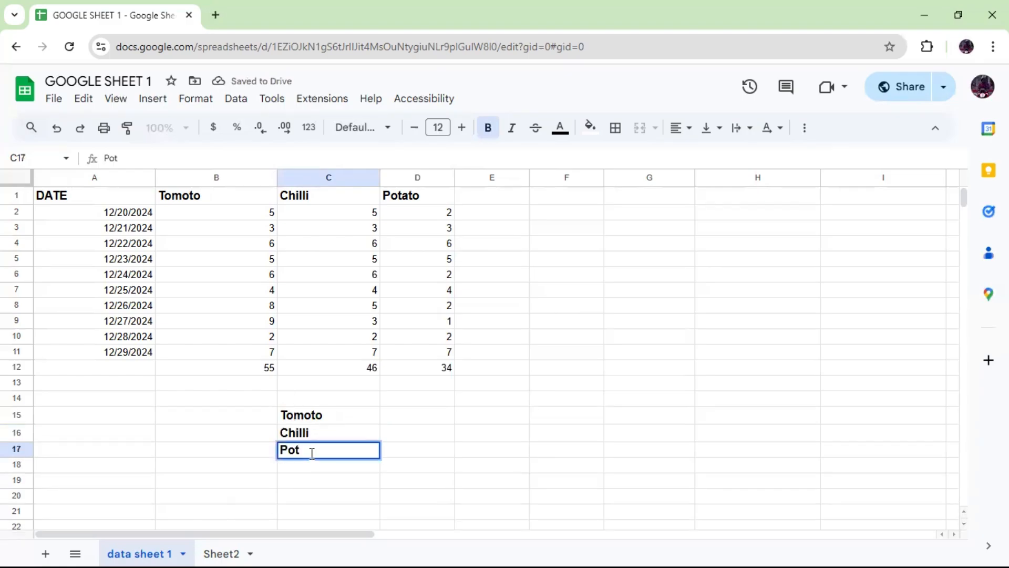
{"action": "type", "text": "ato"}
Step: Link D15, D16 and D17 to the column totals with the formulas =B12, =C12 and =D12
{"action": "left_click", "coordinate": [395, 411]}
{"action": "type", "text": "="}
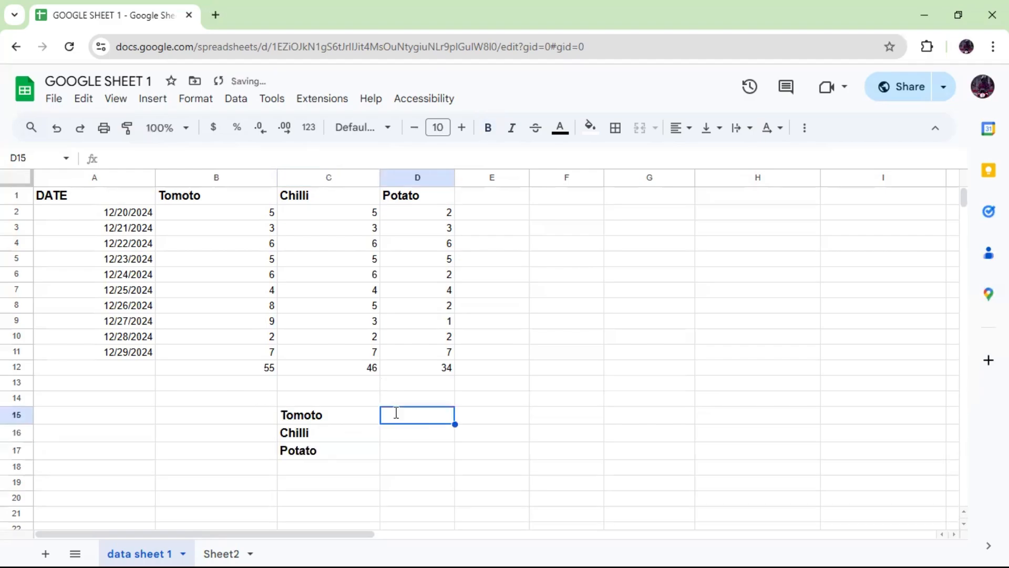
{"action": "left_click", "coordinate": [267, 368]}
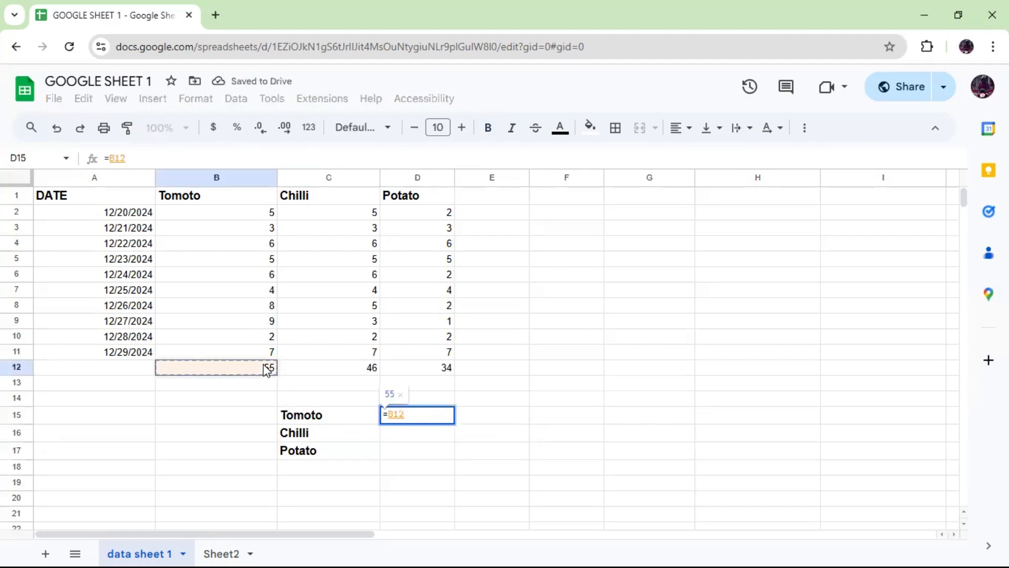
{"action": "key", "text": "Return"}
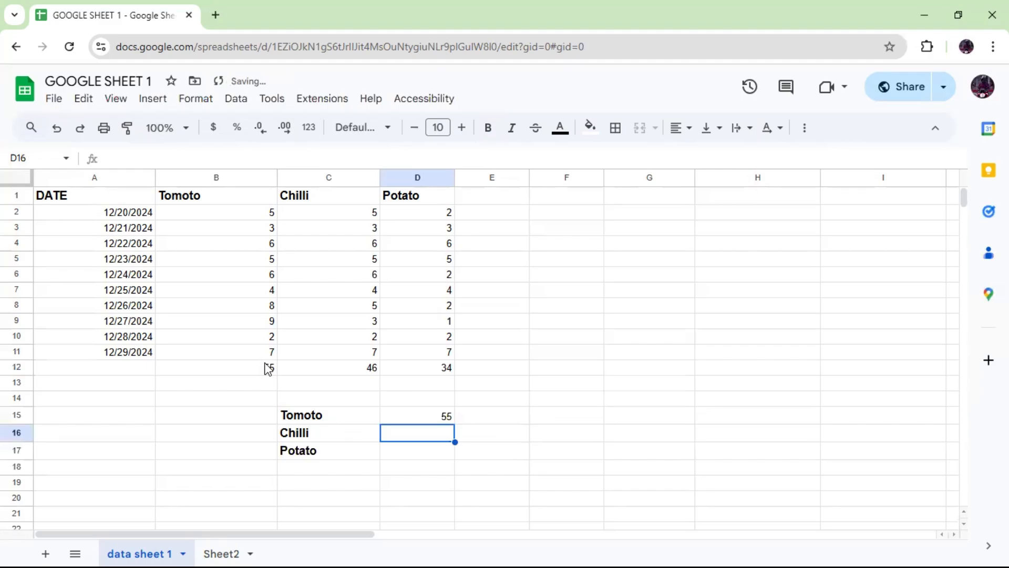
{"action": "type", "text": "="}
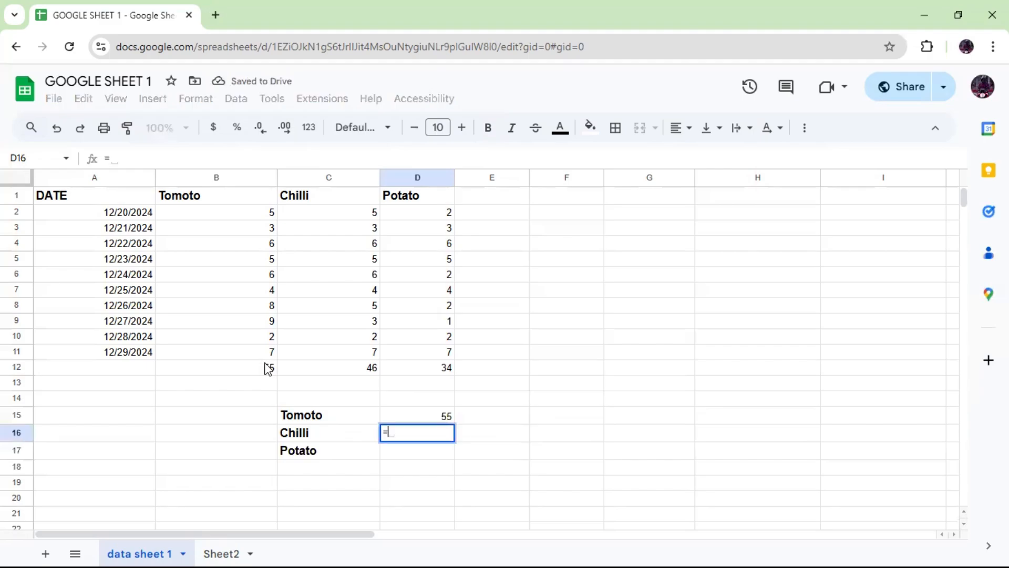
{"action": "left_click", "coordinate": [362, 371]}
{"action": "key", "text": "Return"}
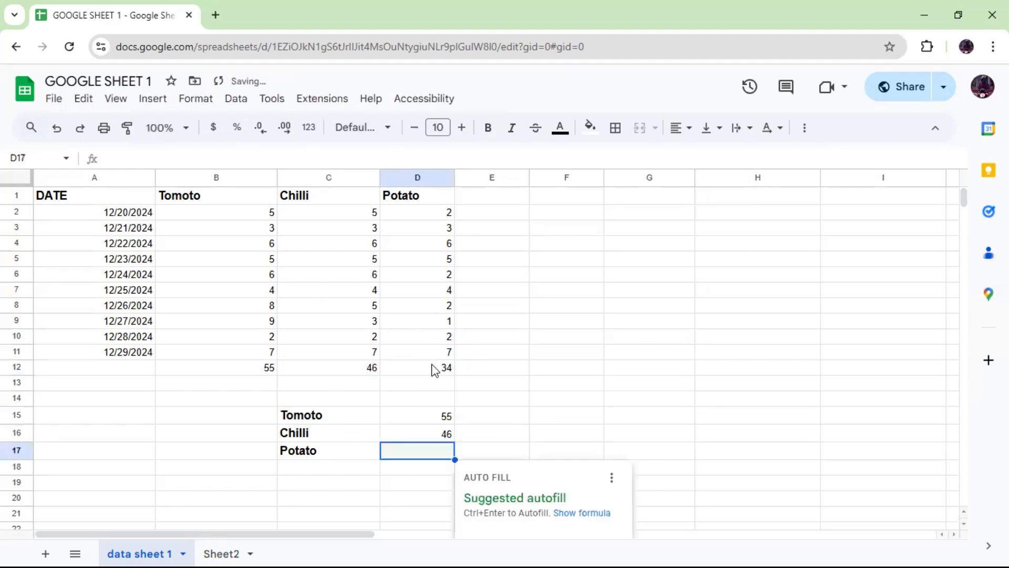
{"action": "type", "text": "="}
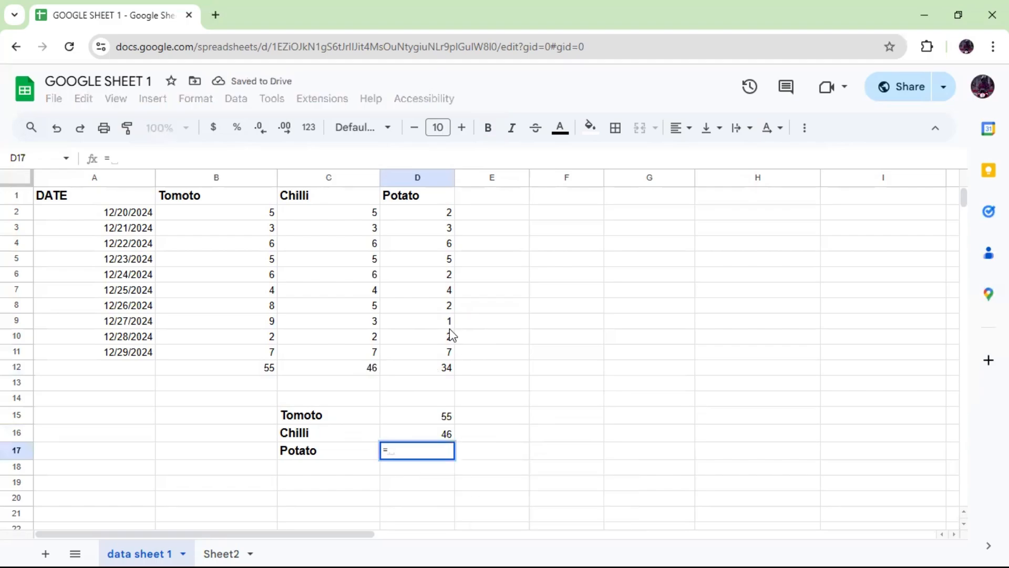
{"action": "left_click", "coordinate": [445, 372]}
{"action": "key", "text": "Return"}
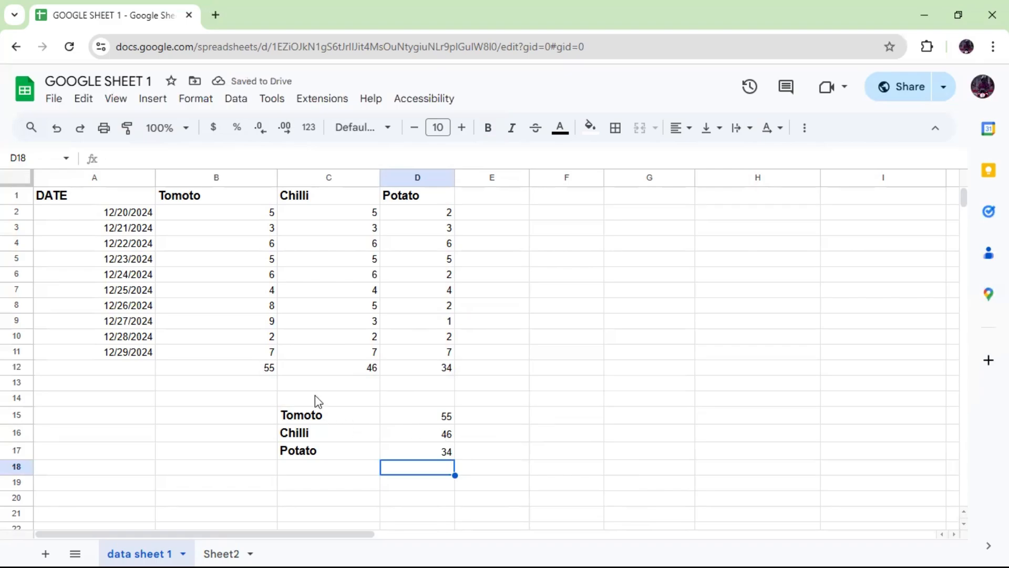
Step: Insert a pie chart from the summary range C15:D17
{"action": "left_click_drag", "start_coordinate": [315, 415], "coordinate": [428, 445]}
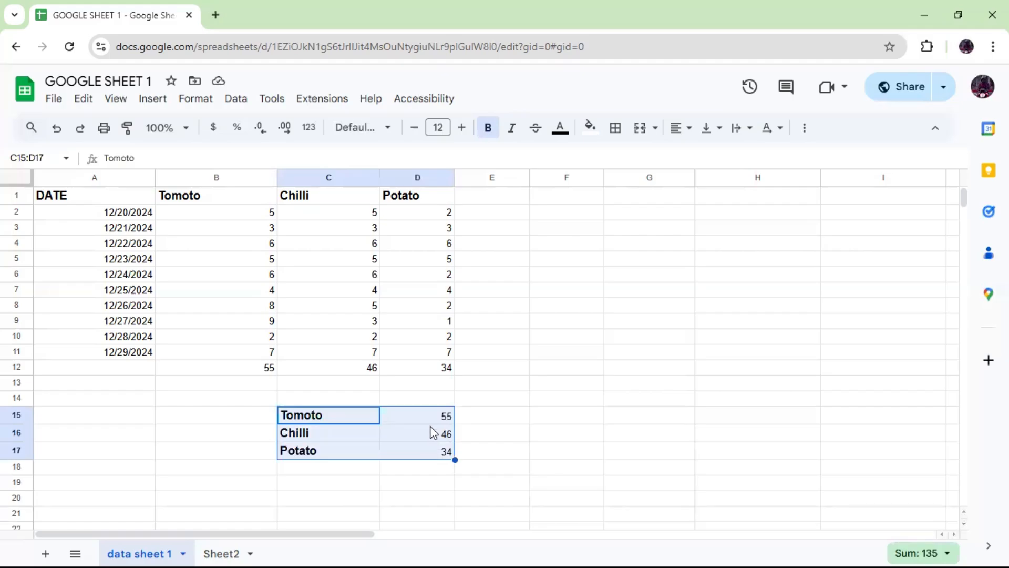
{"action": "left_click", "coordinate": [157, 101]}
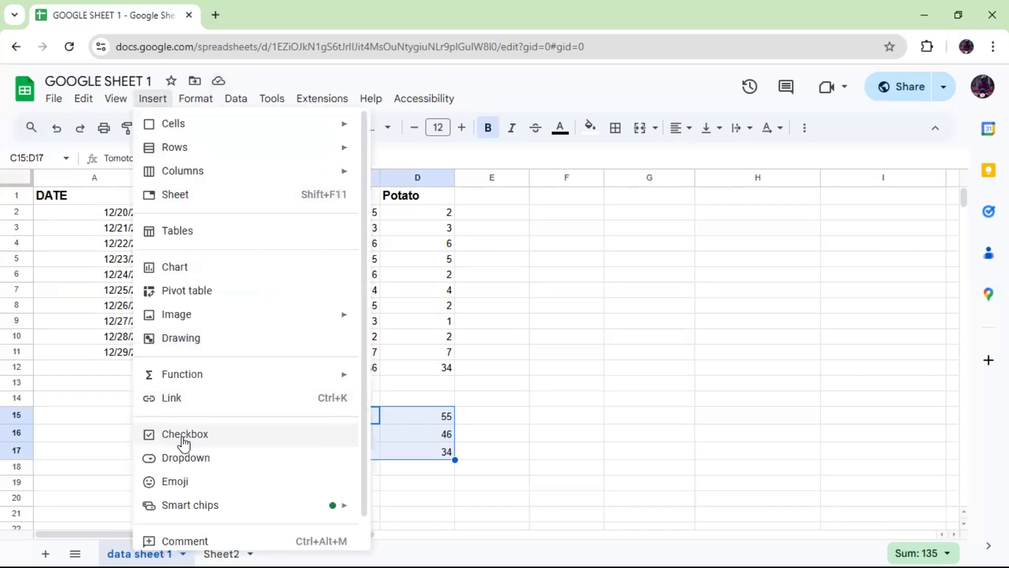
{"action": "left_click", "coordinate": [201, 269]}
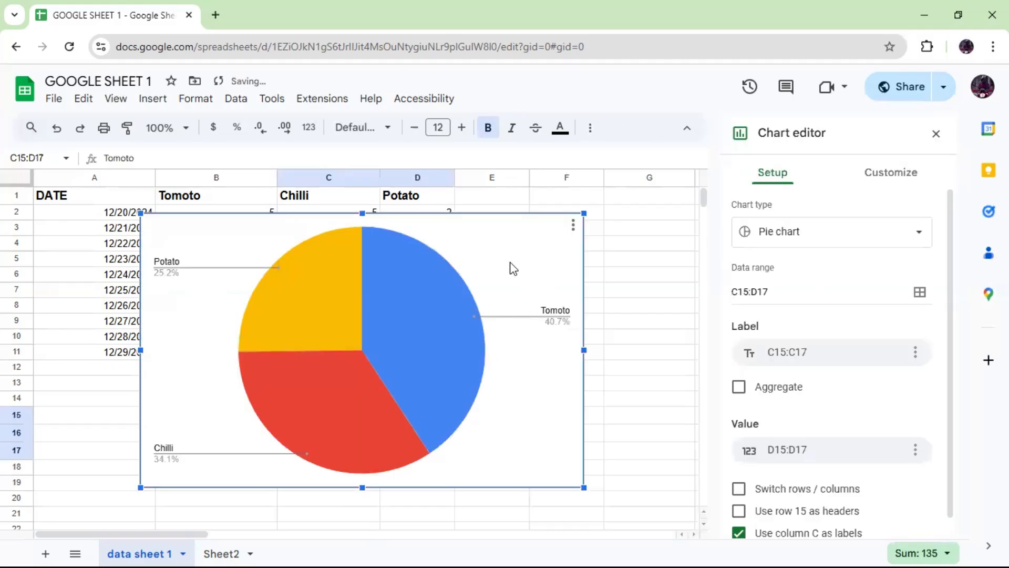
Step: Close the chart editor, shrink the pie chart and place it beside the data over columns E to I
{"action": "left_click_drag", "start_coordinate": [514, 264], "coordinate": [635, 214]}
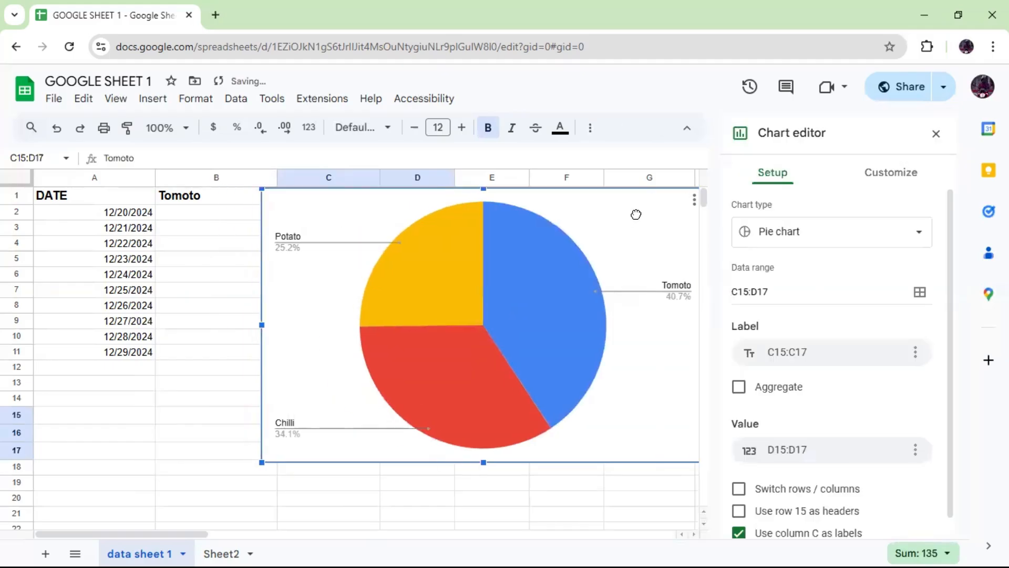
{"action": "left_click", "coordinate": [936, 133]}
{"action": "left_click", "coordinate": [263, 462]}
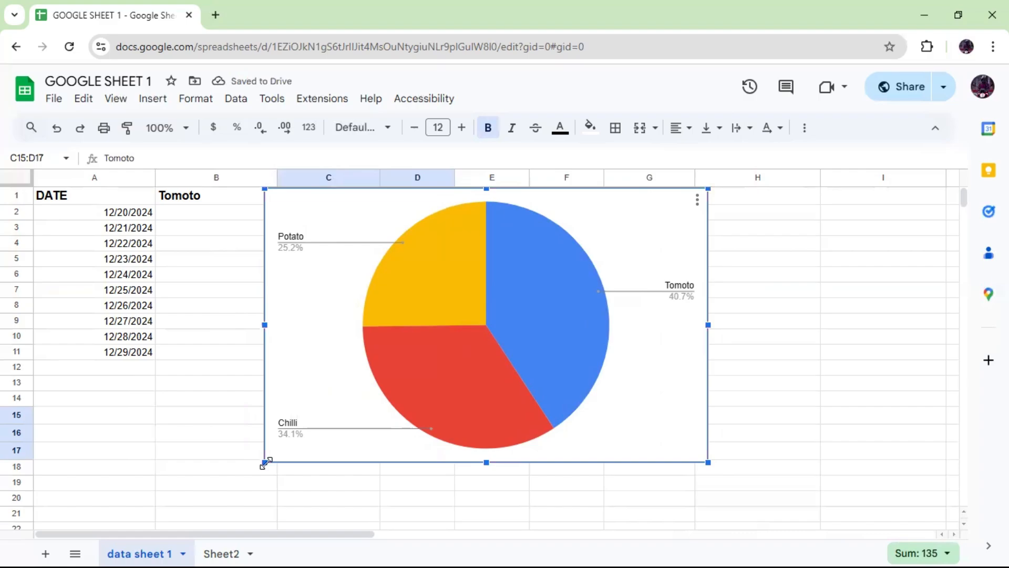
{"action": "left_click_drag", "start_coordinate": [263, 462], "coordinate": [377, 419]}
{"action": "left_click_drag", "start_coordinate": [361, 290], "coordinate": [527, 306]}
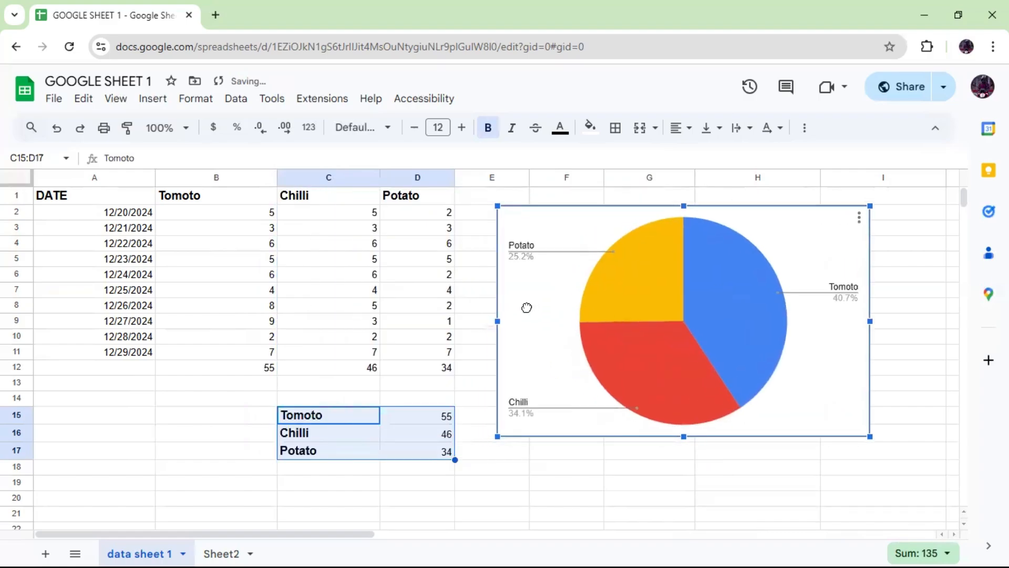
{"action": "left_click", "coordinate": [717, 513]}
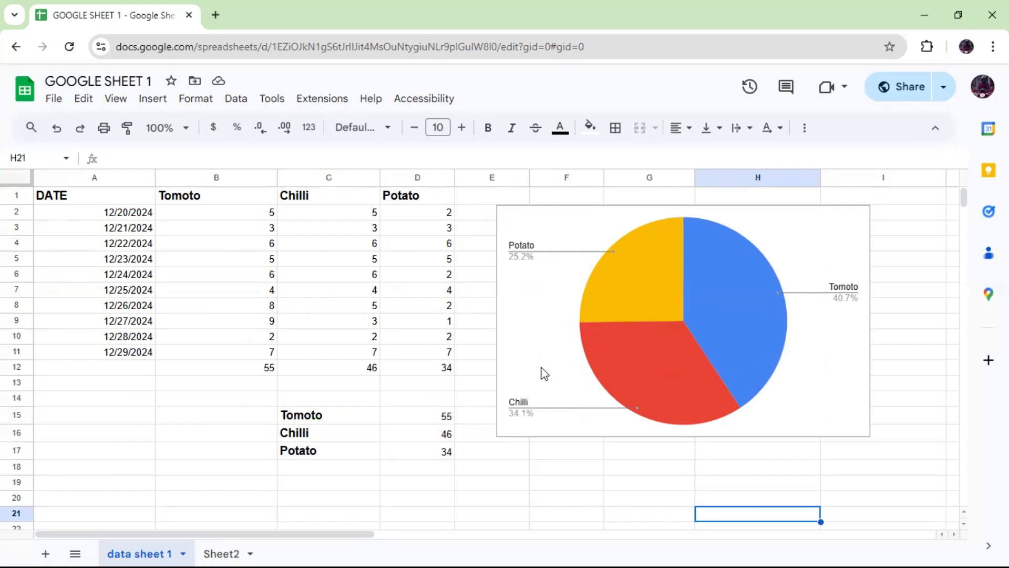
Step: Set the Chilli quantity for 12/26/2024 in C8 to 10
{"action": "left_click", "coordinate": [439, 433]}
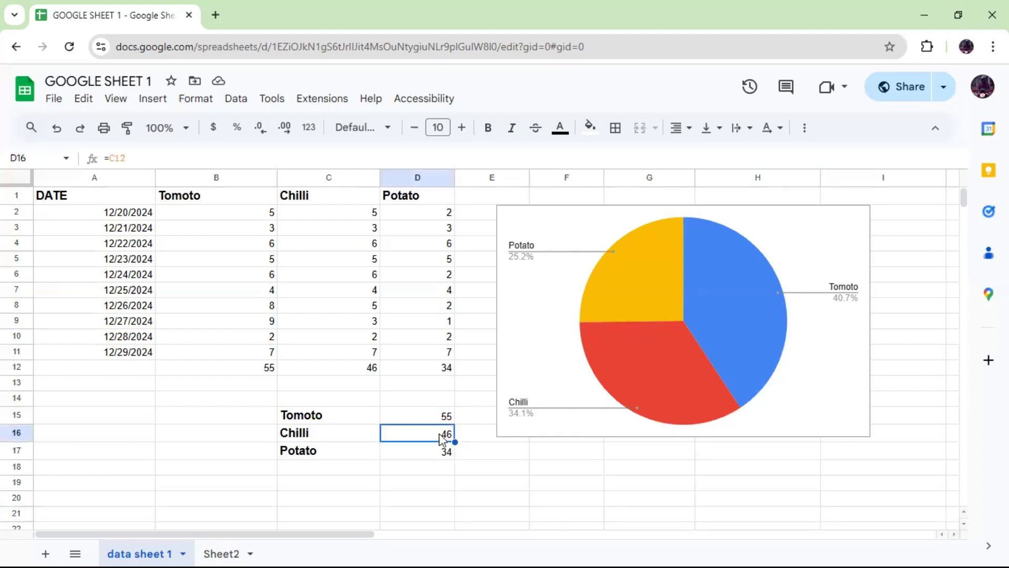
{"action": "left_click", "coordinate": [364, 308]}
{"action": "key", "text": "Delete"}
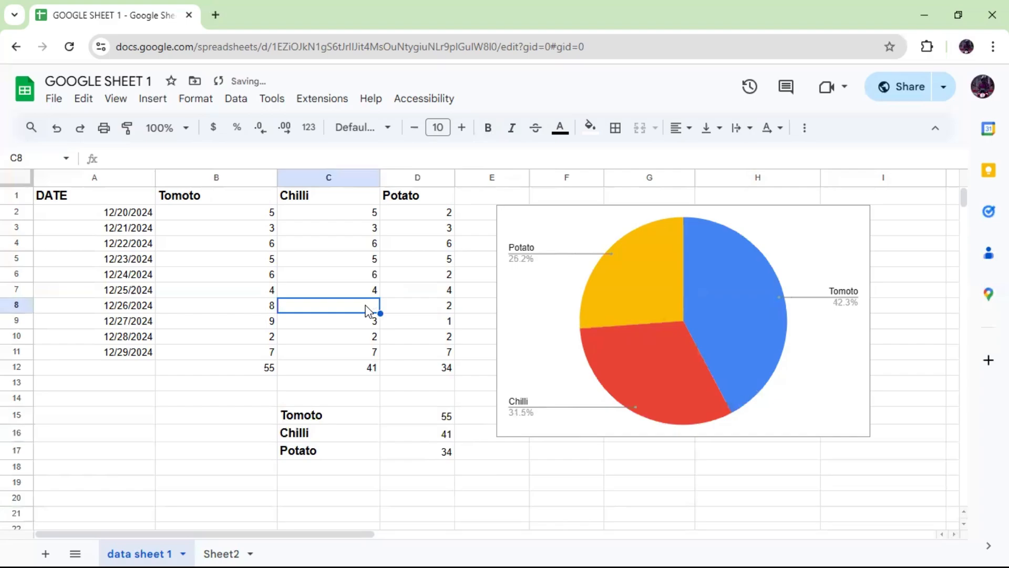
{"action": "type", "text": "10"}
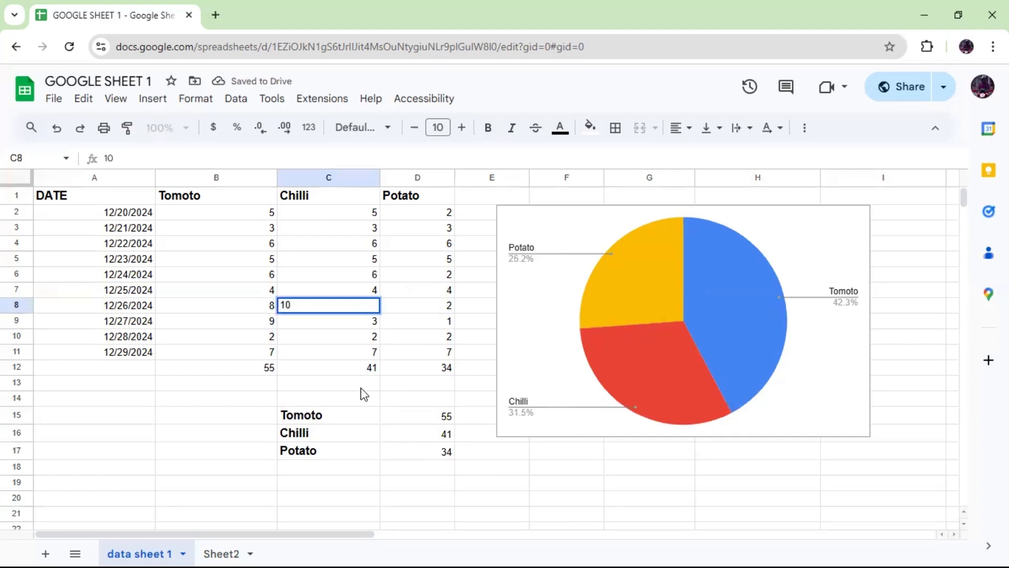
{"action": "left_click", "coordinate": [361, 389]}
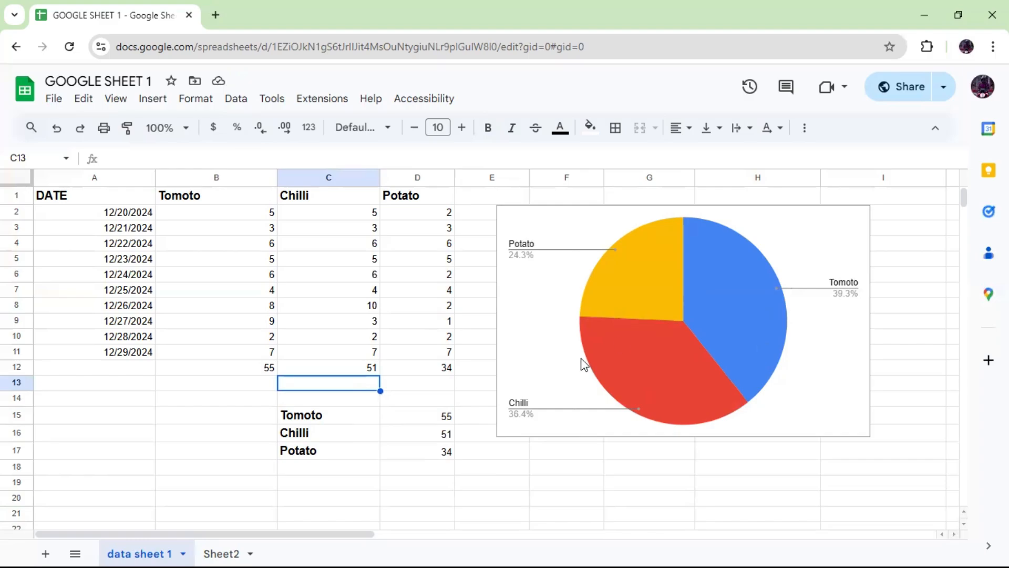
Step: Set the Potato quantity for 12/26/2024 in D8 to 20
{"action": "left_click", "coordinate": [443, 307]}
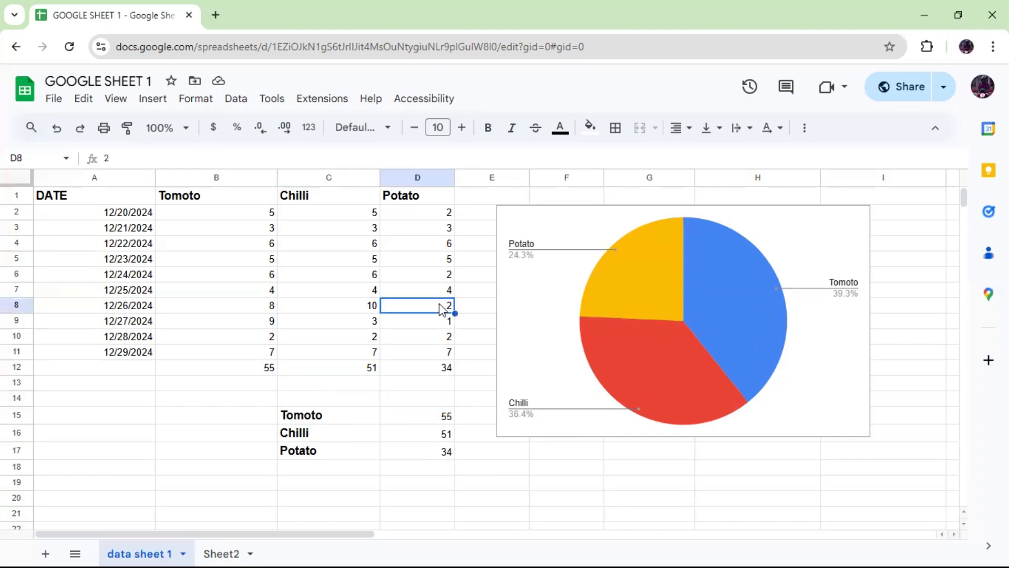
{"action": "double_click", "coordinate": [441, 308]}
{"action": "key", "text": "BackSpace"}
{"action": "type", "text": "20"}
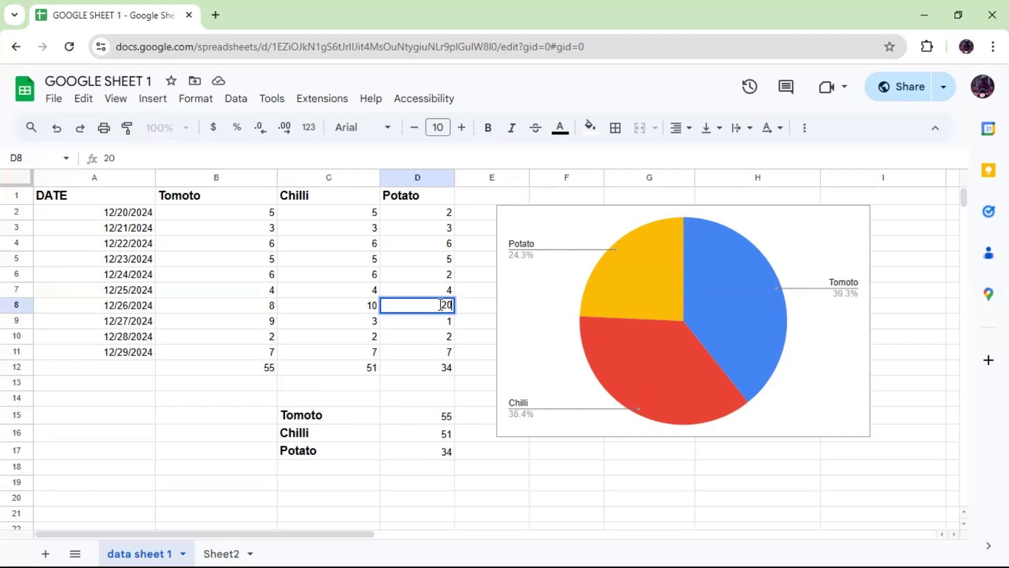
{"action": "left_click", "coordinate": [429, 402]}
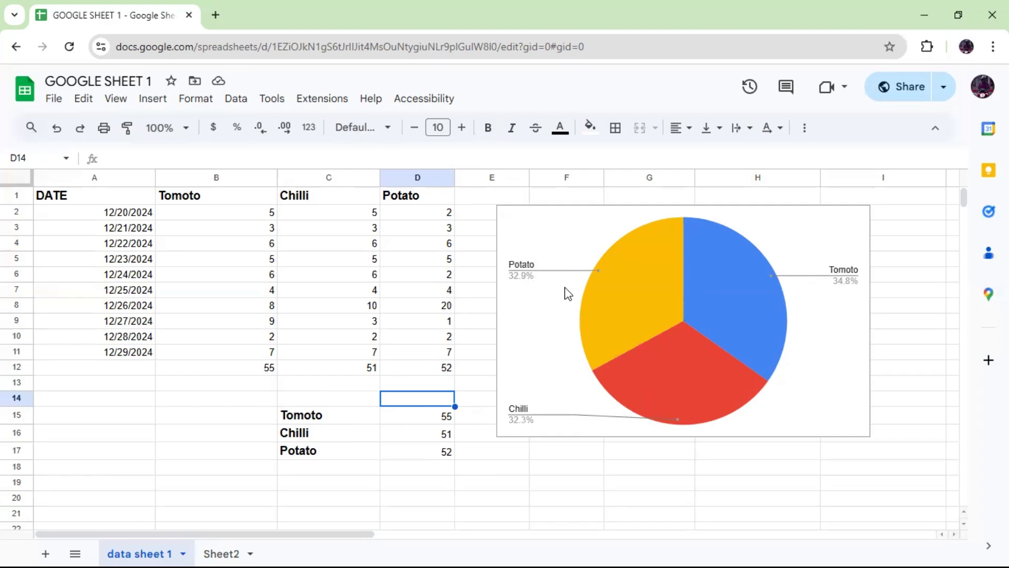
Step: Set the Chilli quantities for 12/20/2024 in C2 and 12/26/2024 in C8 to 0
{"action": "left_click", "coordinate": [368, 217]}
{"action": "type", "text": "0"}
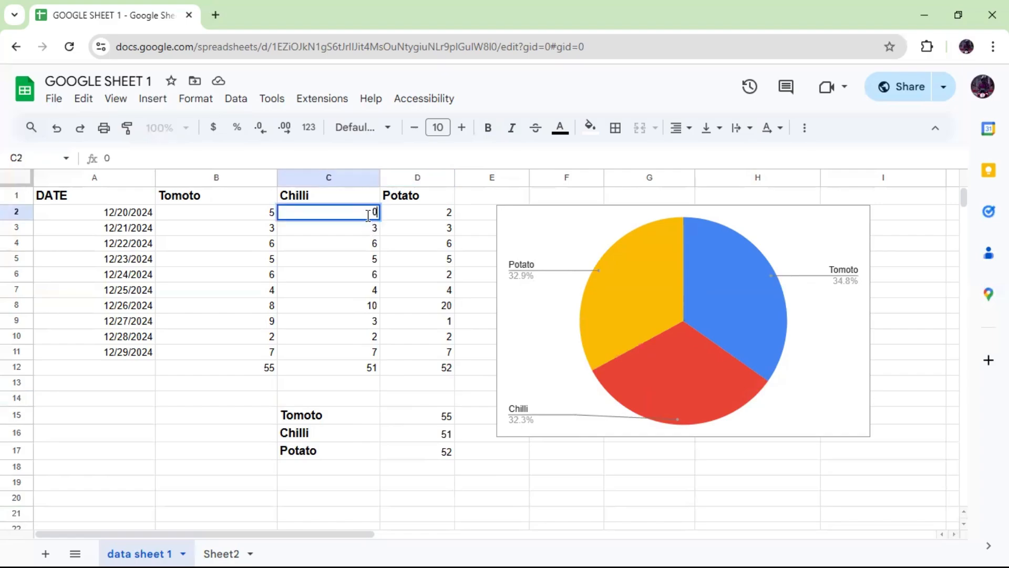
{"action": "left_click", "coordinate": [362, 307]}
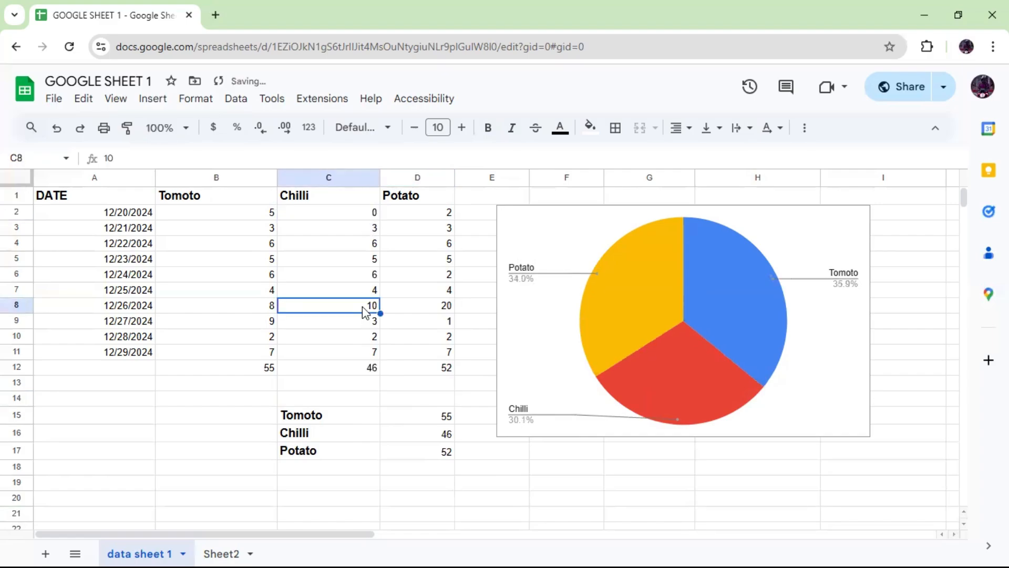
{"action": "type", "text": "0"}
{"action": "left_click", "coordinate": [252, 386]}
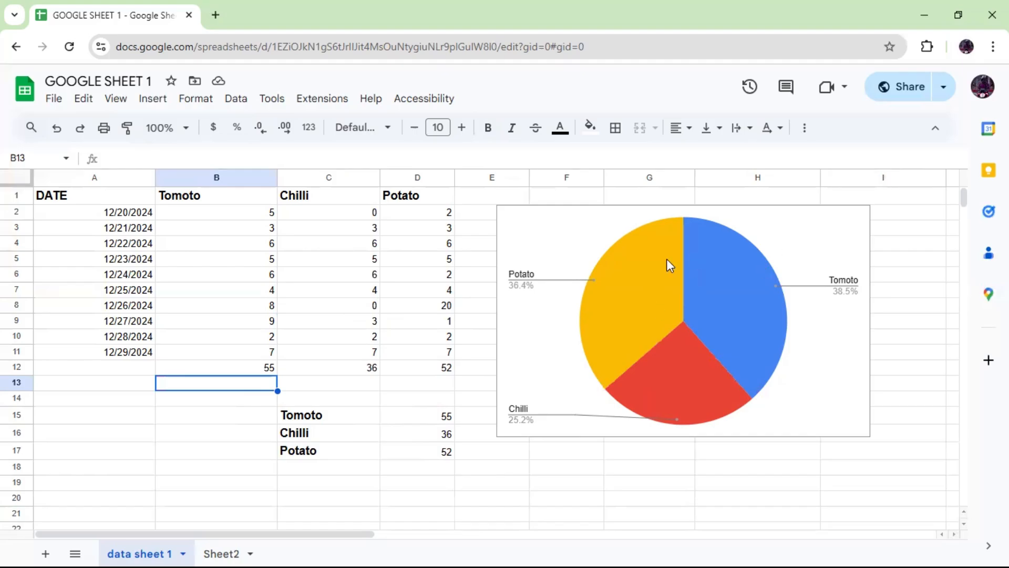
Step: Move the pie chart over the data in columns A to E and open its setup options for editing
{"action": "left_click", "coordinate": [601, 265]}
{"action": "left_click_drag", "start_coordinate": [792, 245], "coordinate": [389, 223]}
{"action": "double_click", "coordinate": [388, 222]}
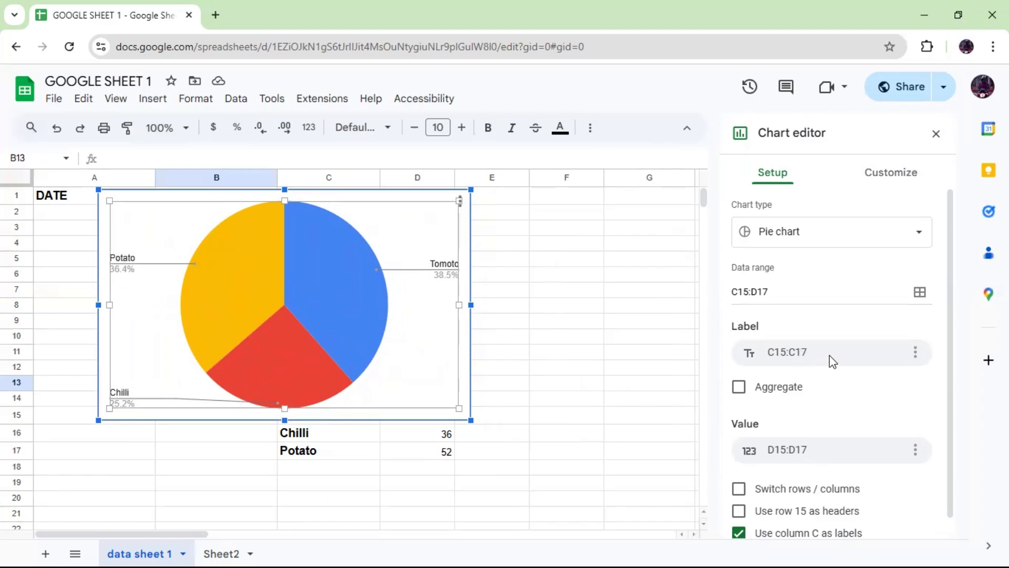
{"action": "scroll", "coordinate": [831, 376], "scroll_direction": "down", "scroll_amount": 1}
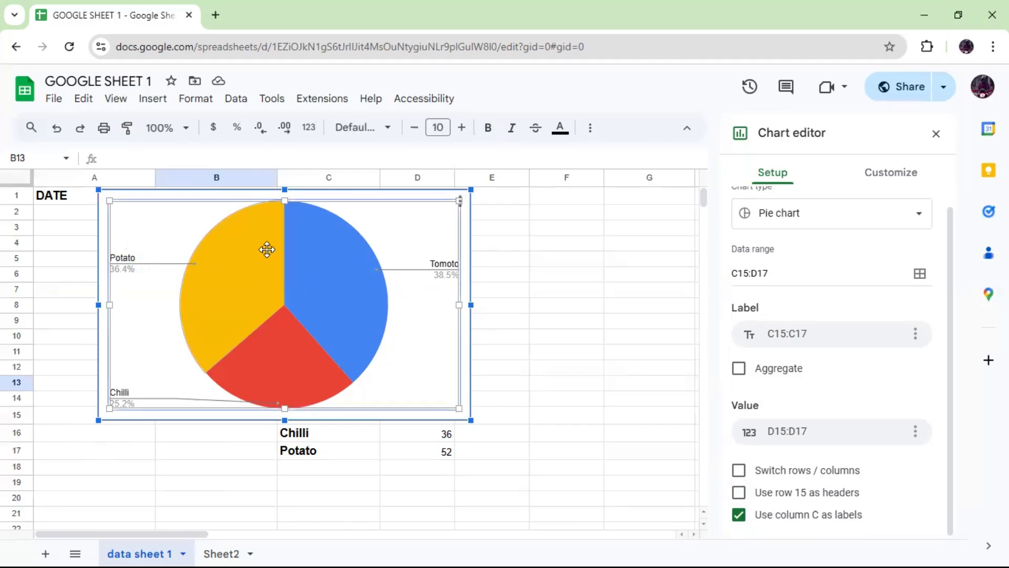
Step: Move the pie chart down the sheet so it covers about rows 12 to 26 in columns B to F
{"action": "left_click_drag", "start_coordinate": [230, 197], "coordinate": [340, 452]}
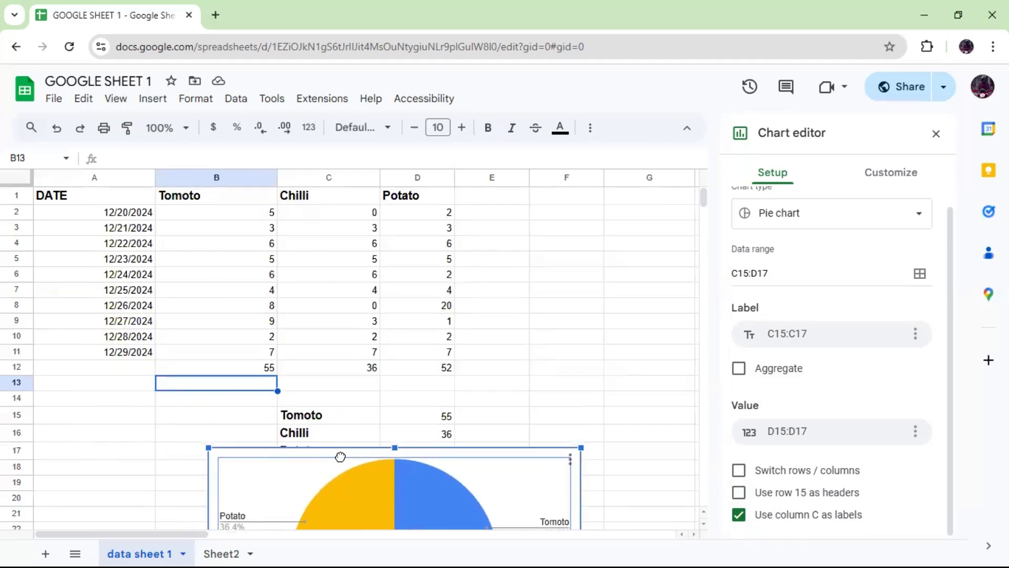
{"action": "scroll", "coordinate": [267, 402], "scroll_direction": "down", "scroll_amount": 3}
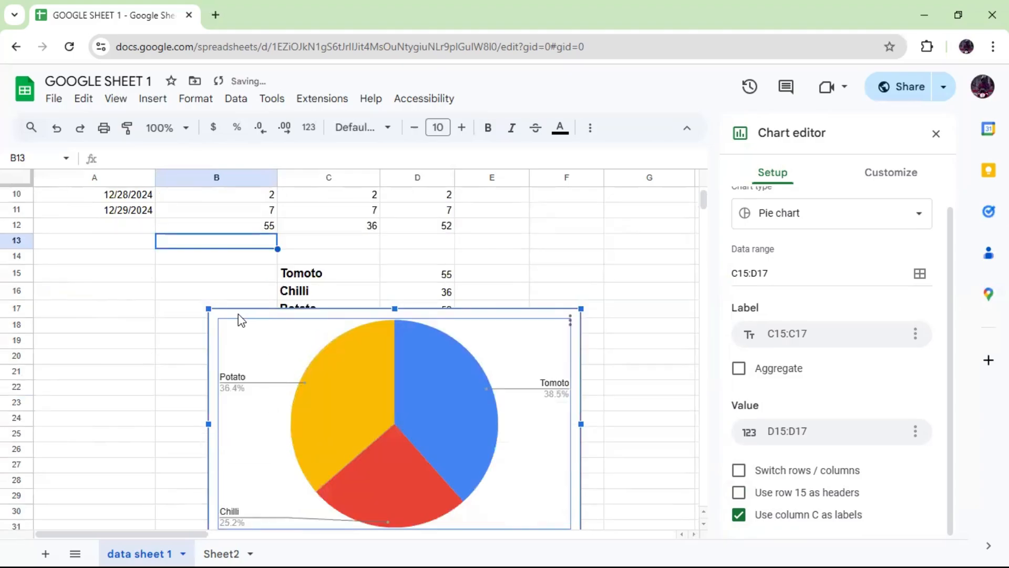
{"action": "left_click_drag", "start_coordinate": [239, 320], "coordinate": [223, 228]}
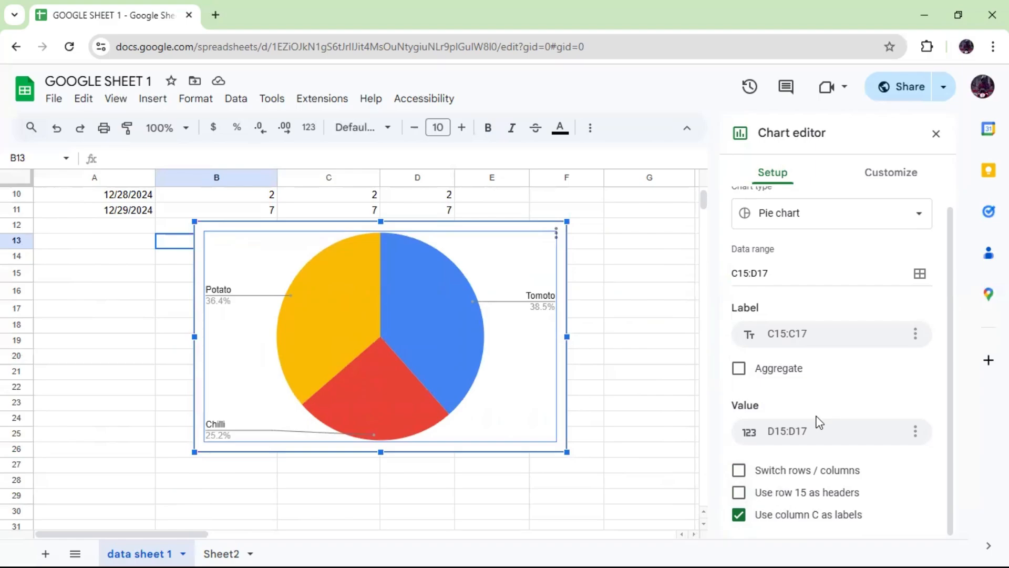
Step: Turn on the 3D chart style for the pie chart in its customization options
{"action": "scroll", "coordinate": [841, 310], "scroll_direction": "up", "scroll_amount": 1}
{"action": "left_click", "coordinate": [888, 179]}
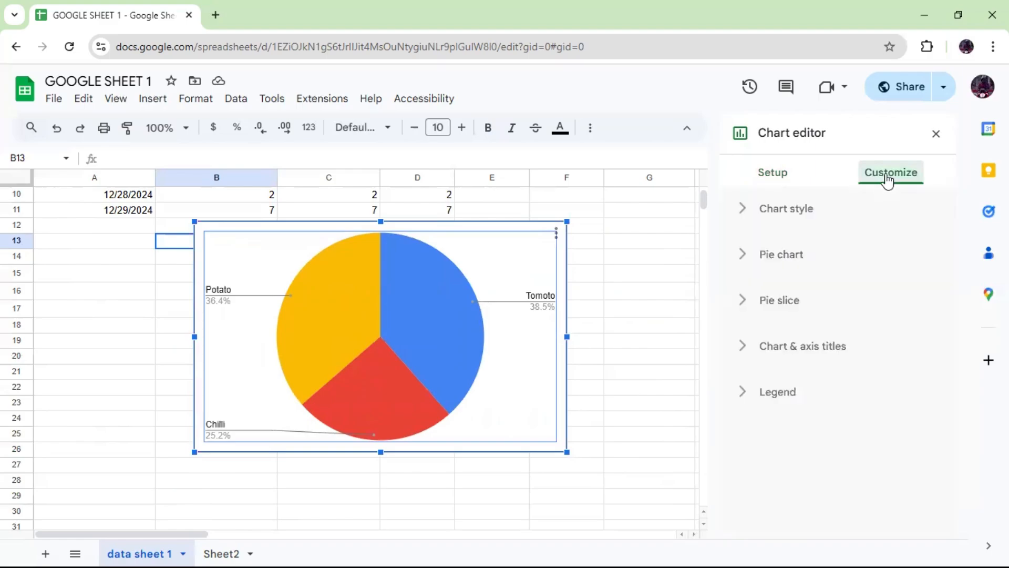
{"action": "left_click", "coordinate": [768, 220]}
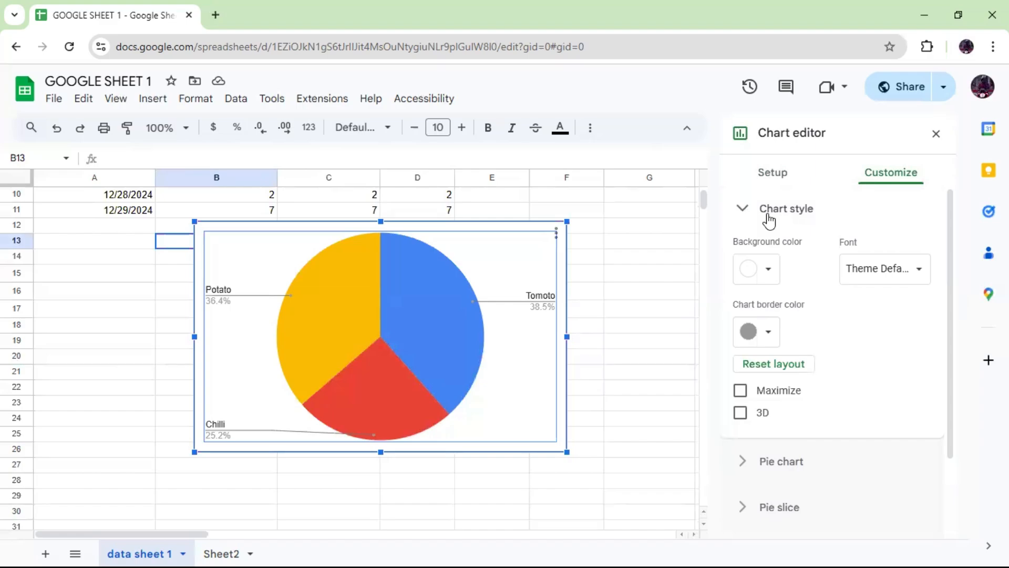
{"action": "left_click", "coordinate": [764, 417]}
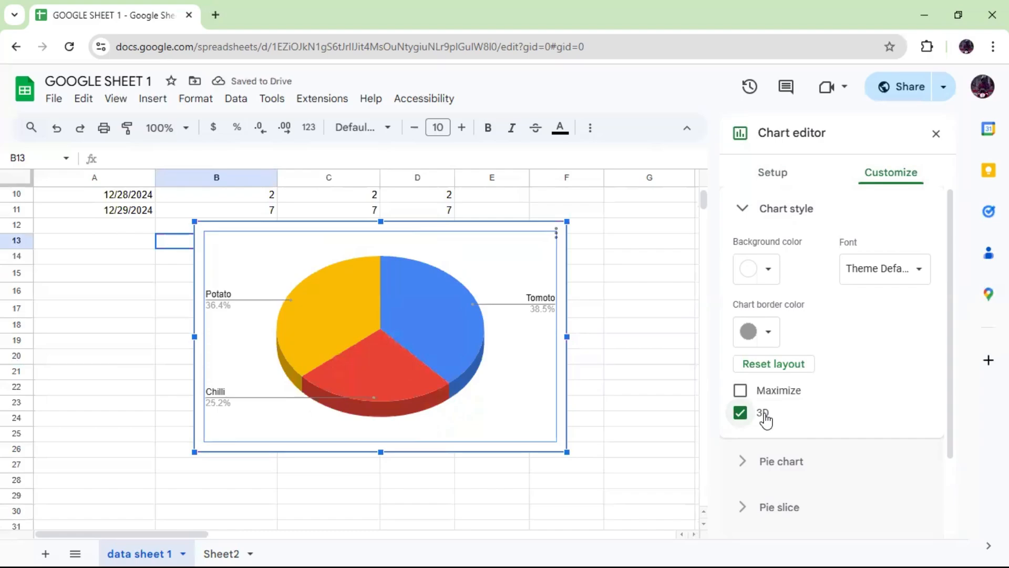
{"action": "left_click", "coordinate": [746, 210]}
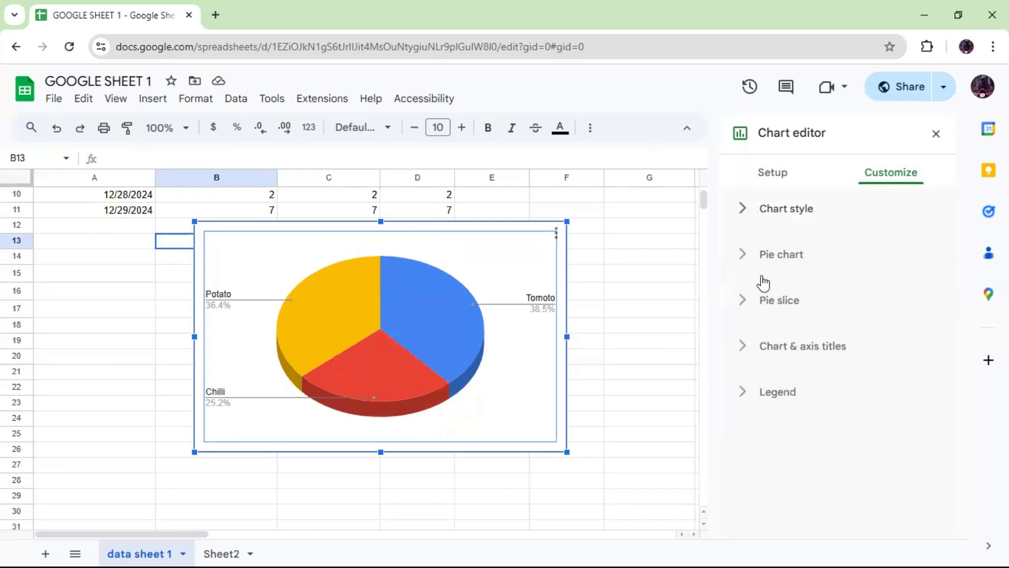
{"action": "left_click", "coordinate": [745, 258]}
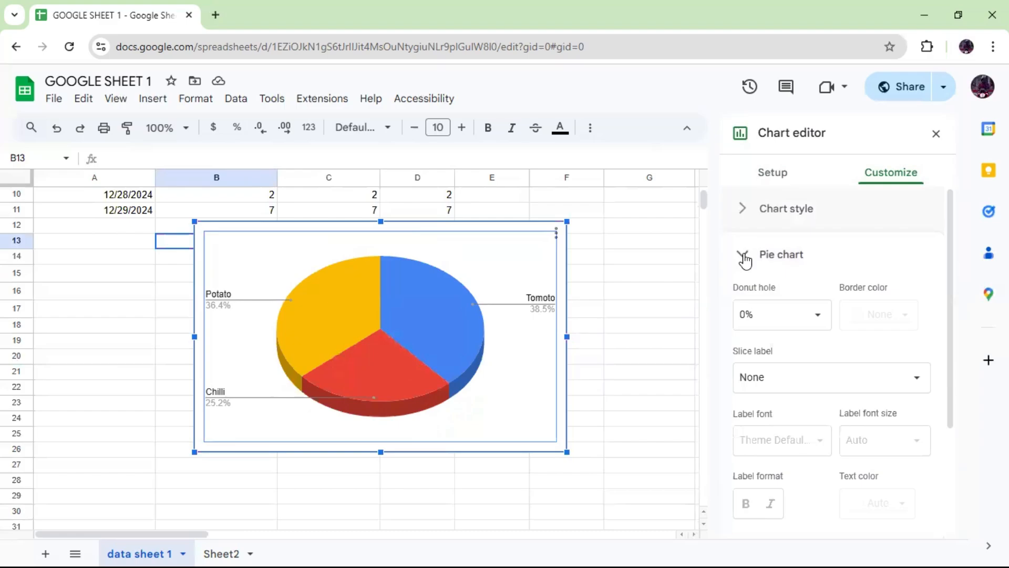
{"action": "scroll", "coordinate": [888, 316], "scroll_direction": "down", "scroll_amount": 3}
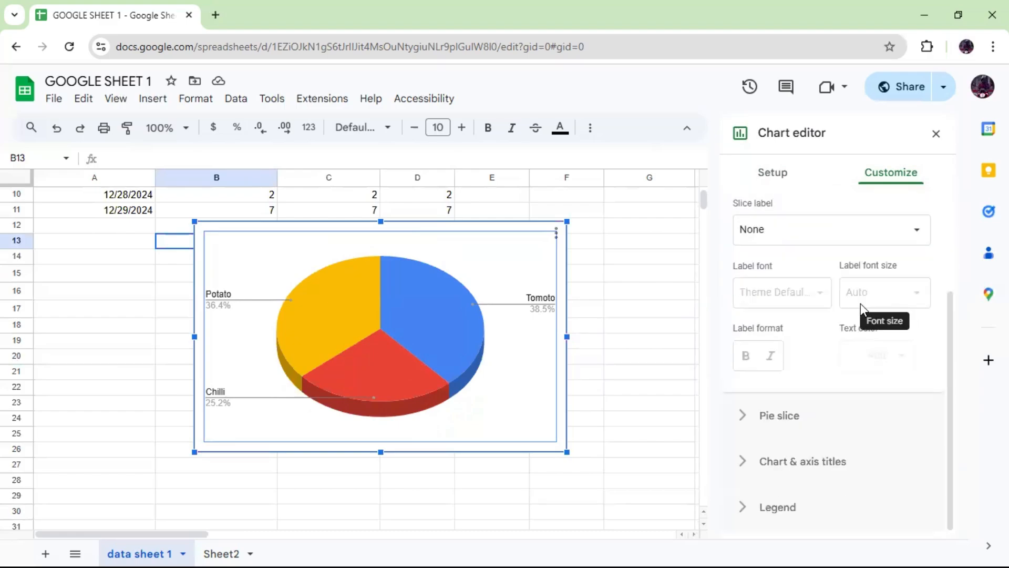
{"action": "scroll", "coordinate": [740, 248], "scroll_direction": "up", "scroll_amount": 3}
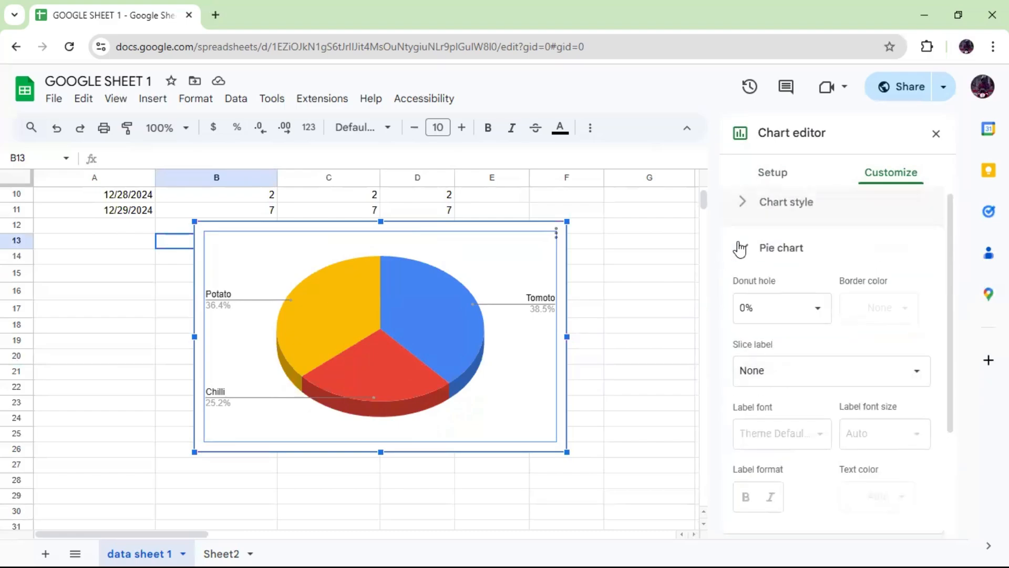
{"action": "left_click", "coordinate": [741, 248]}
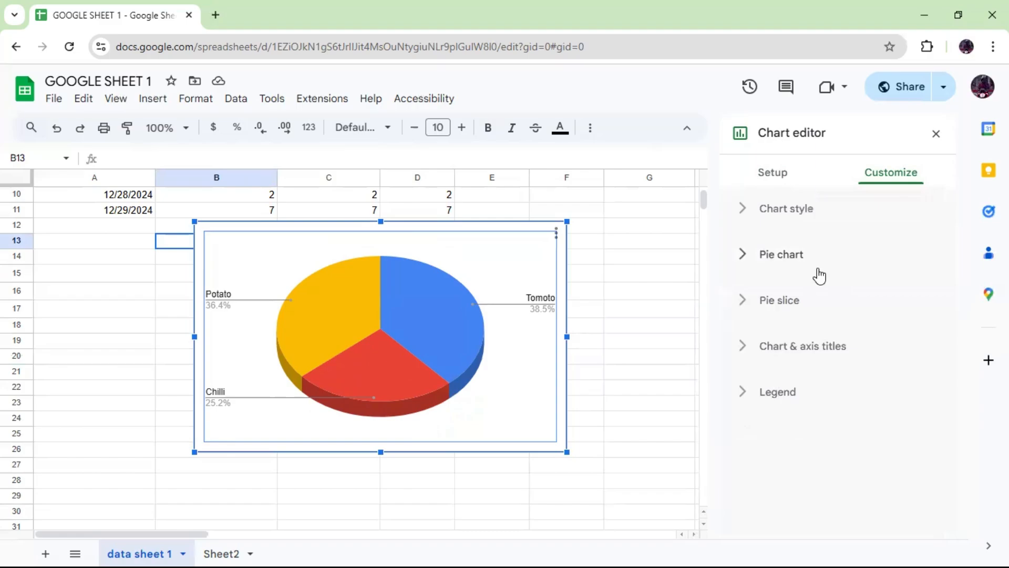
Step: Change the color of the Chilli pie slice to green
{"action": "left_click", "coordinate": [747, 302]}
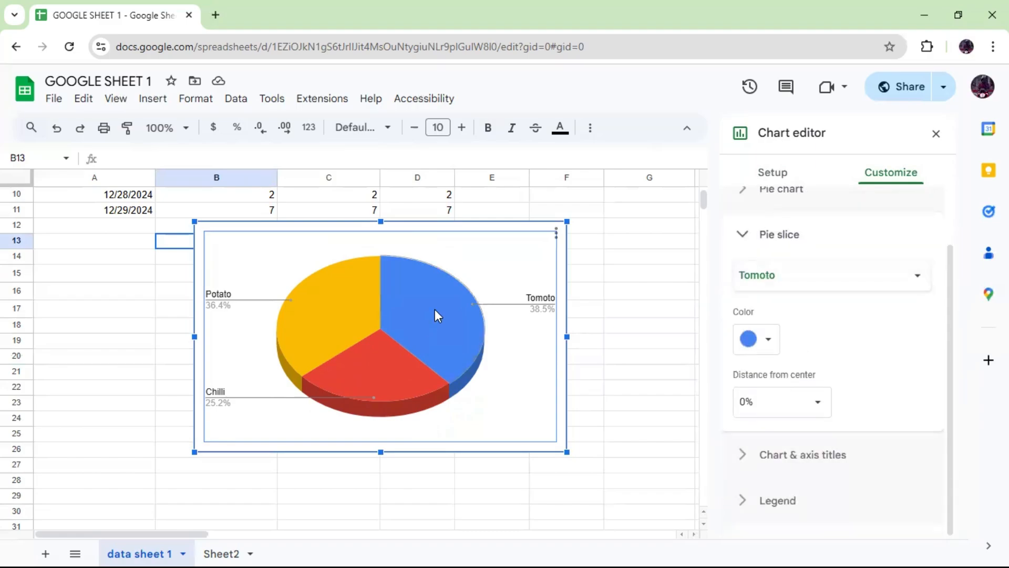
{"action": "scroll", "coordinate": [806, 346], "scroll_direction": "up", "scroll_amount": 2}
{"action": "scroll", "coordinate": [807, 351], "scroll_direction": "down", "scroll_amount": 2}
{"action": "left_click", "coordinate": [804, 284]}
{"action": "left_click", "coordinate": [798, 296]}
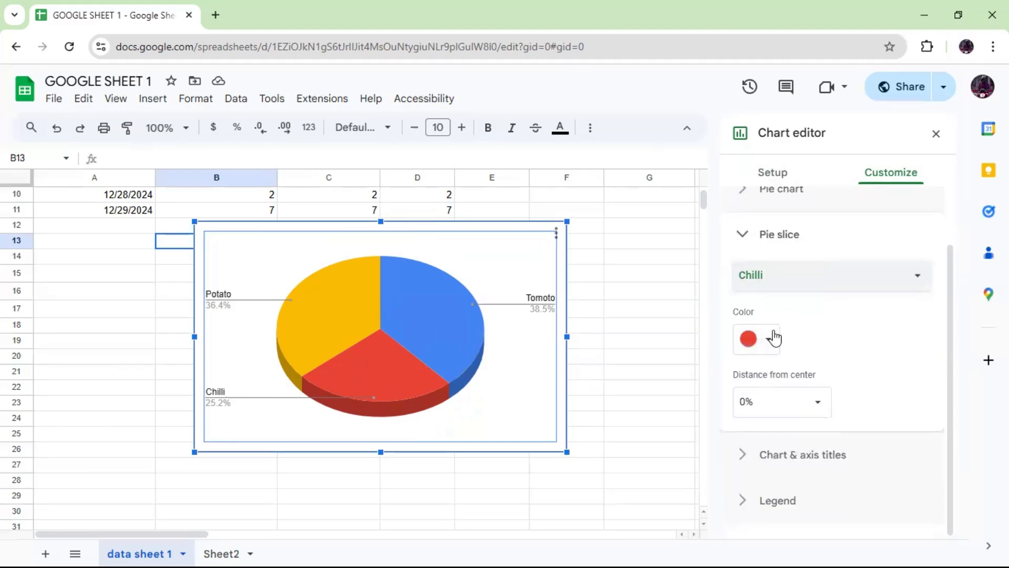
{"action": "left_click", "coordinate": [749, 341]}
{"action": "left_click", "coordinate": [830, 258]}
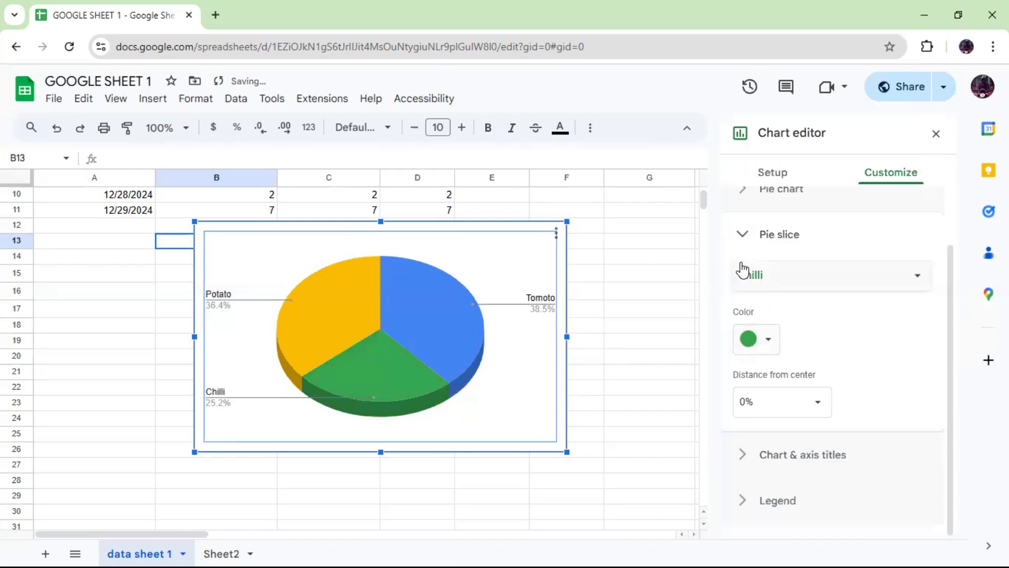
{"action": "left_click", "coordinate": [743, 232]}
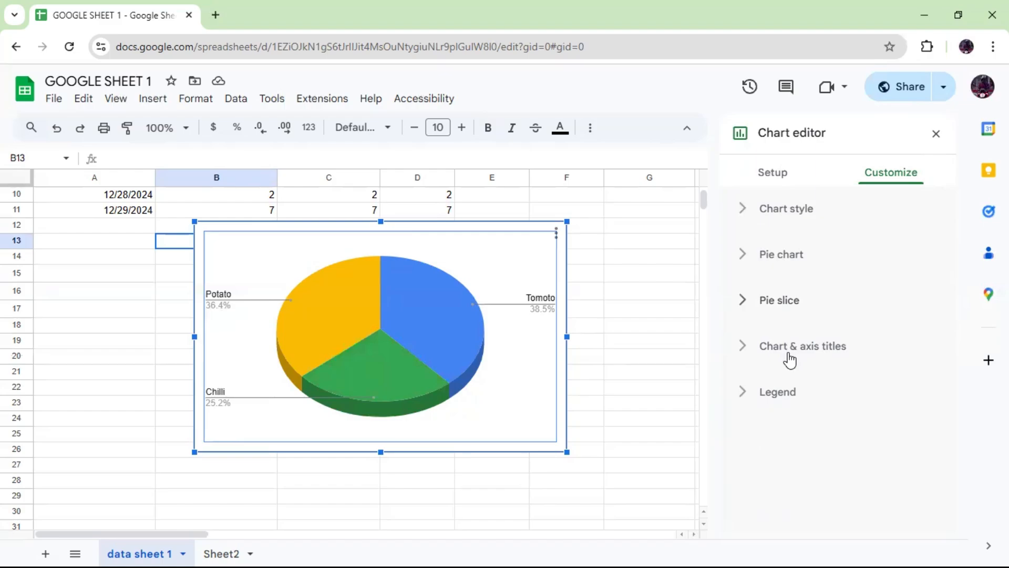
{"action": "left_click", "coordinate": [743, 346]}
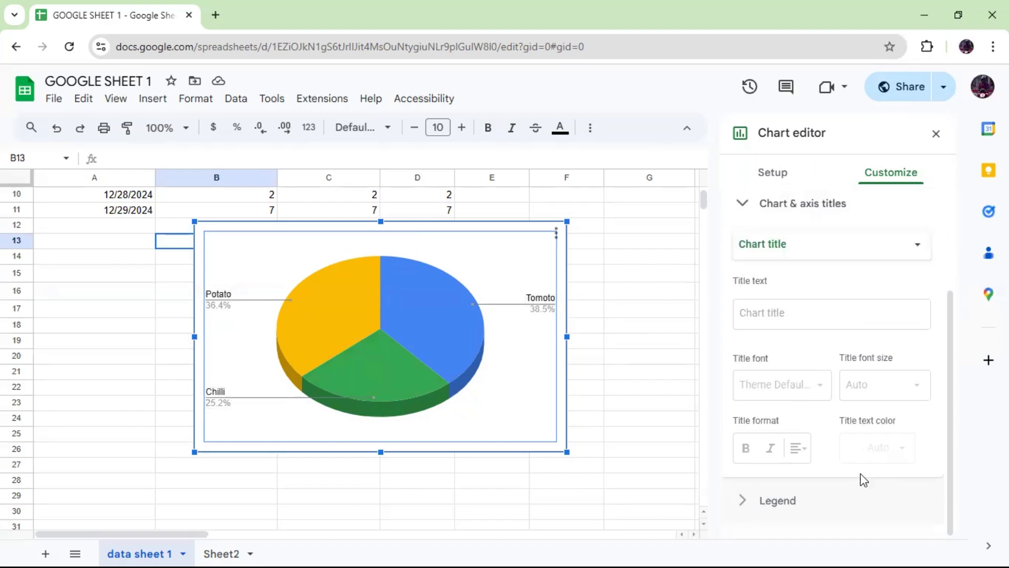
{"action": "scroll", "coordinate": [763, 322], "scroll_direction": "up", "scroll_amount": 3}
{"action": "left_click", "coordinate": [746, 304]}
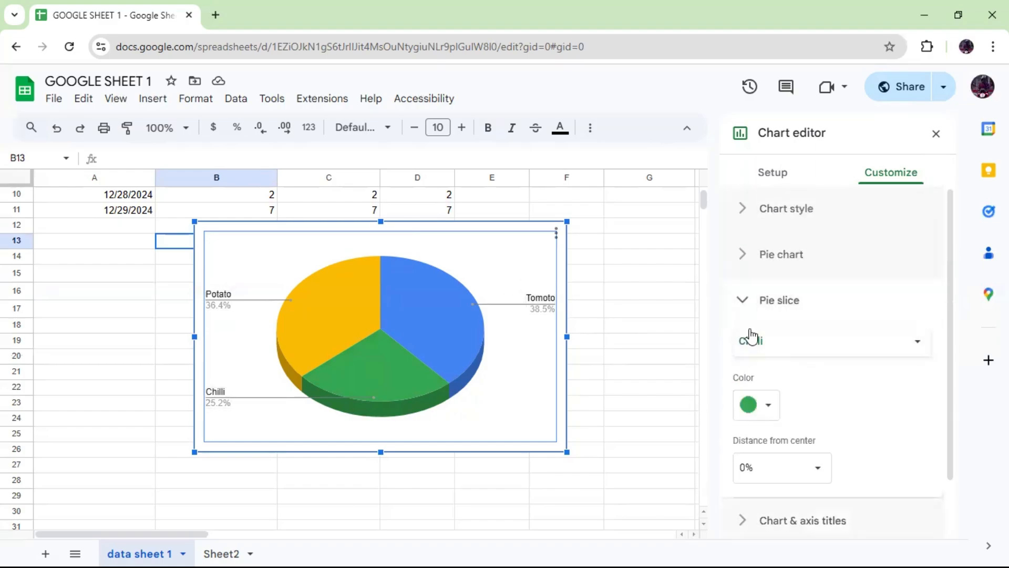
{"action": "left_click", "coordinate": [743, 306]}
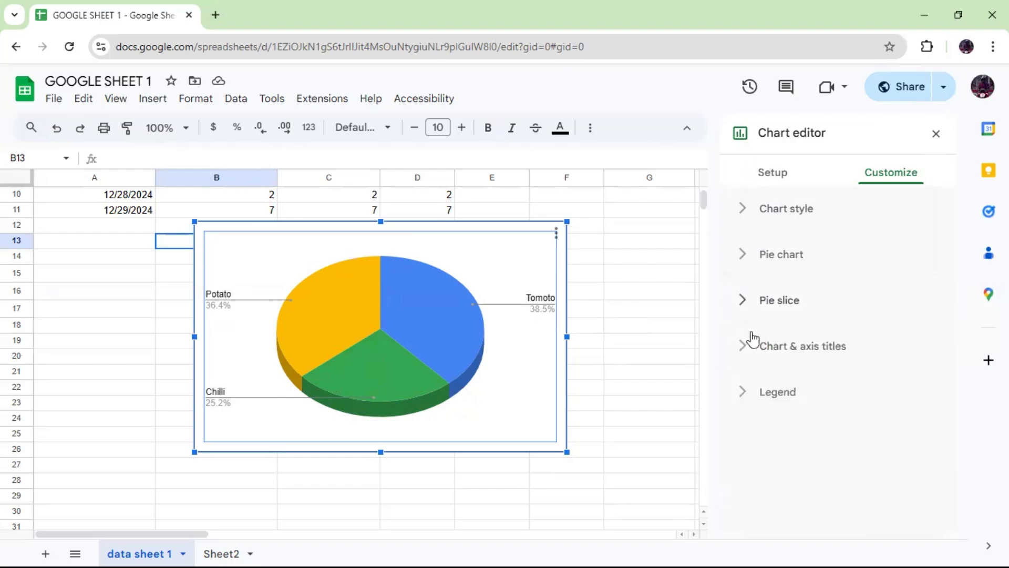
Step: Try the Bottom position for the pie chart's legend and return the legend position to Auto
{"action": "left_click", "coordinate": [753, 390]}
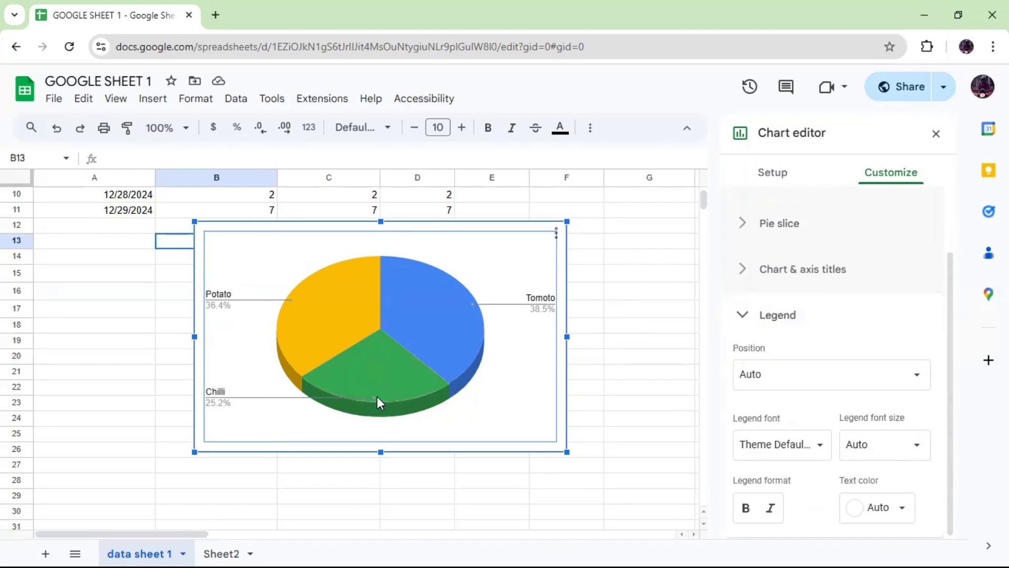
{"action": "left_click", "coordinate": [842, 380]}
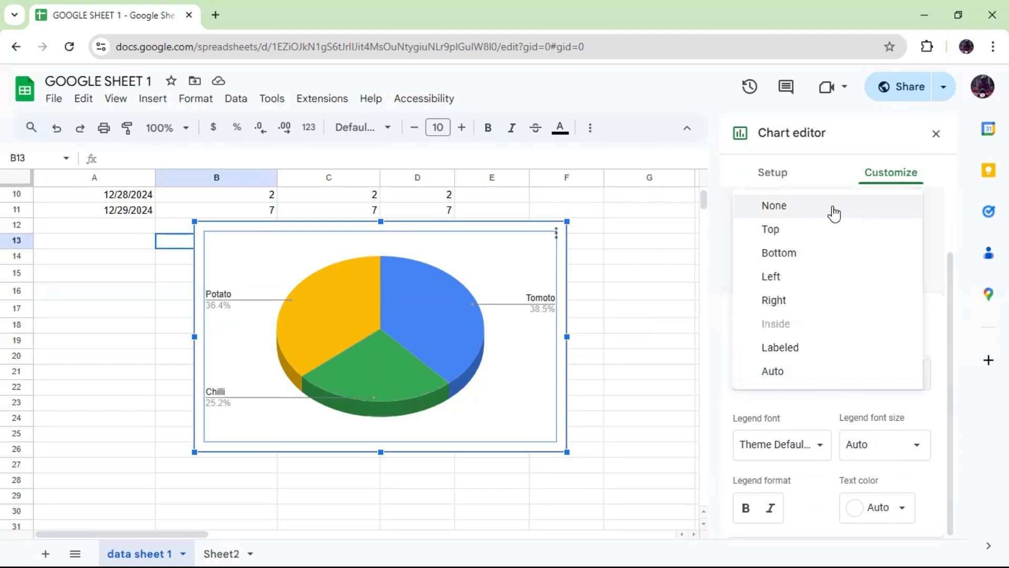
{"action": "left_click", "coordinate": [823, 254]}
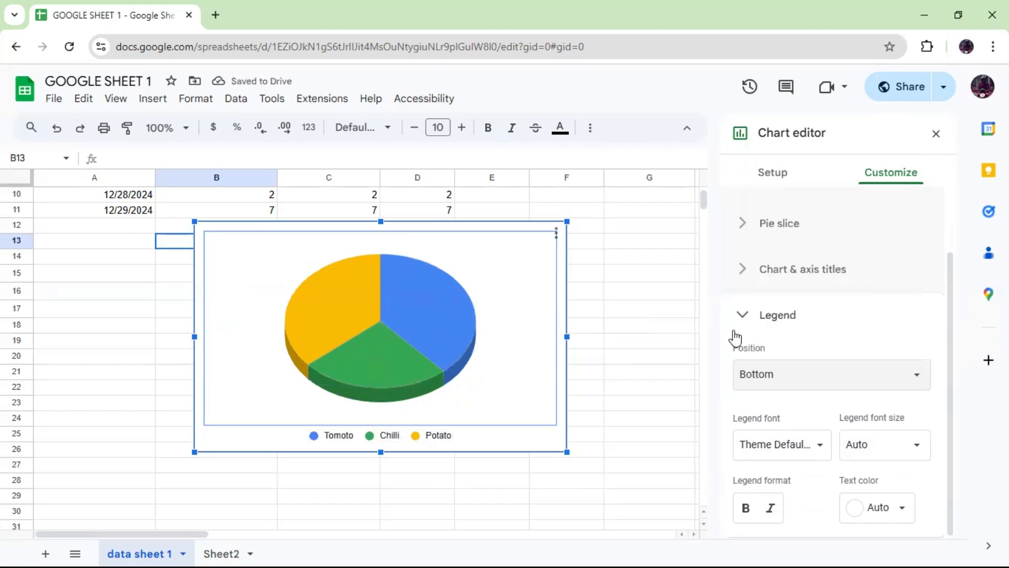
{"action": "left_click", "coordinate": [805, 386]}
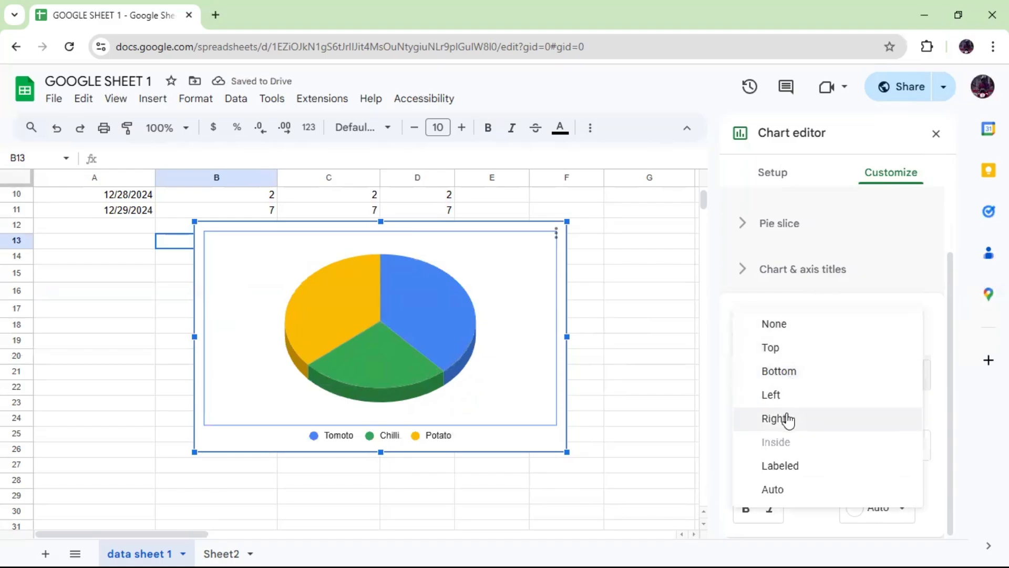
{"action": "left_click", "coordinate": [782, 490]}
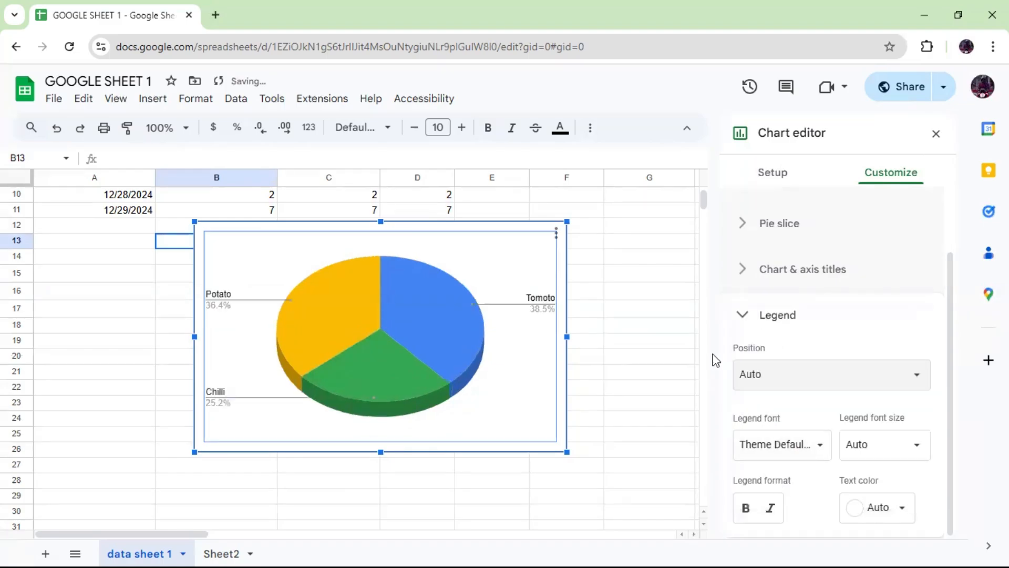
{"action": "left_click", "coordinate": [740, 321]}
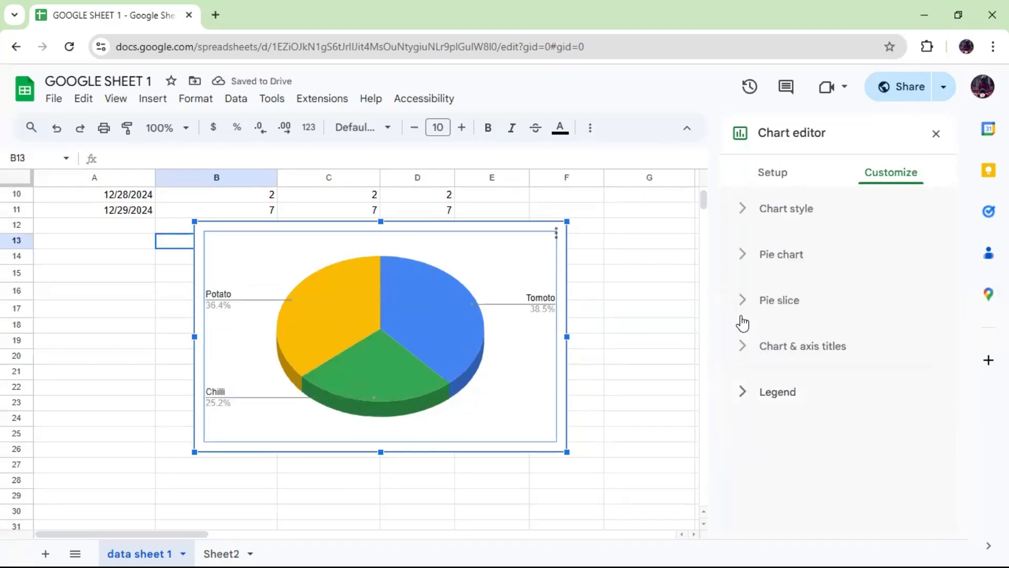